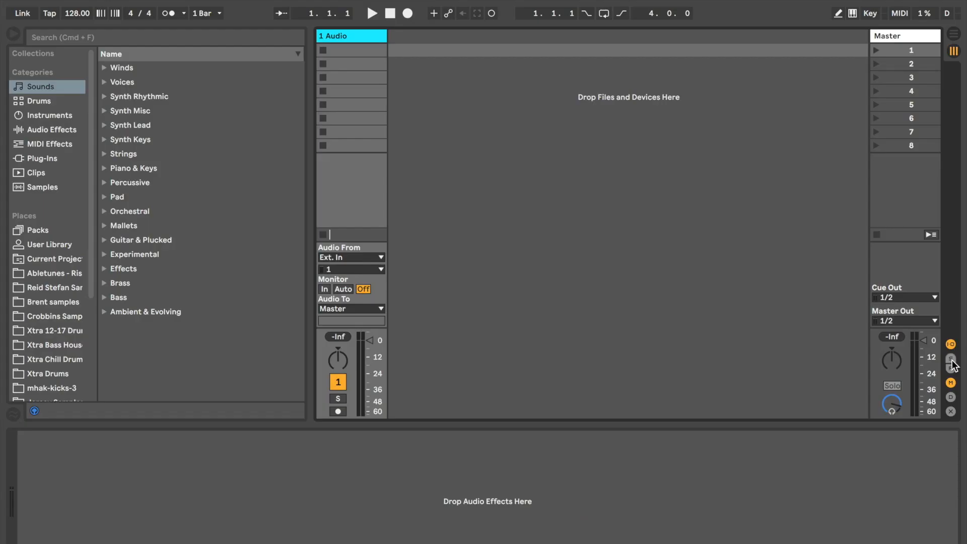
Show the Session View with the return tracks hidden and the sends section displayed in the mixer.
key(Tab)
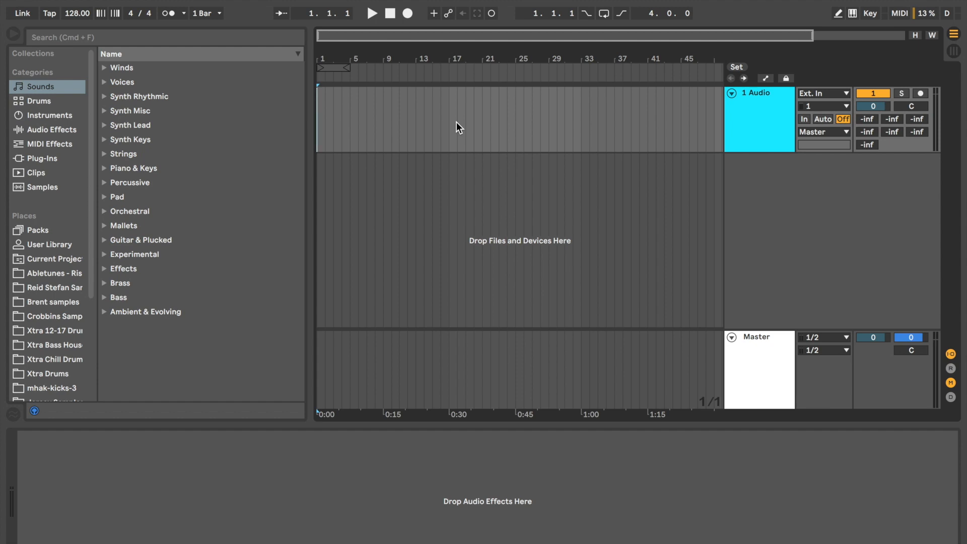
click(953, 52)
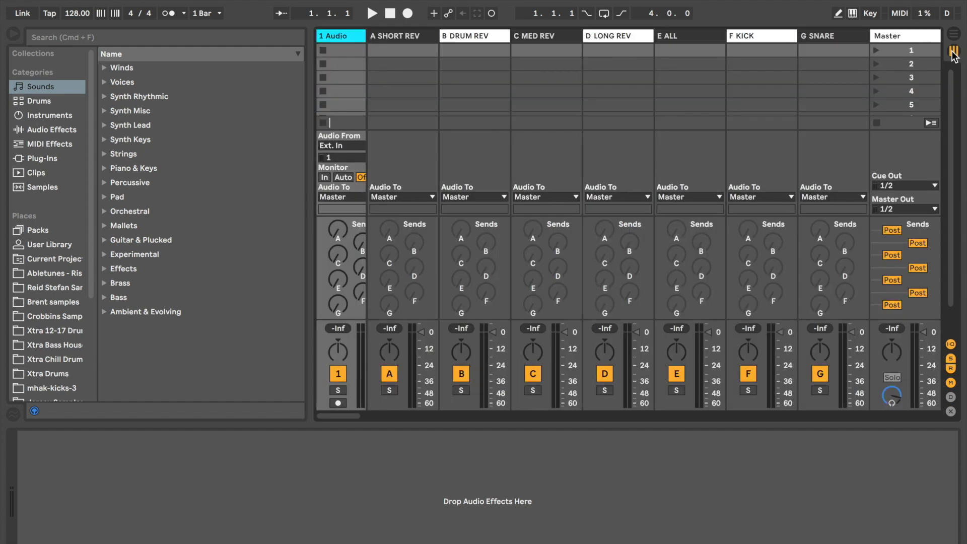
click(952, 370)
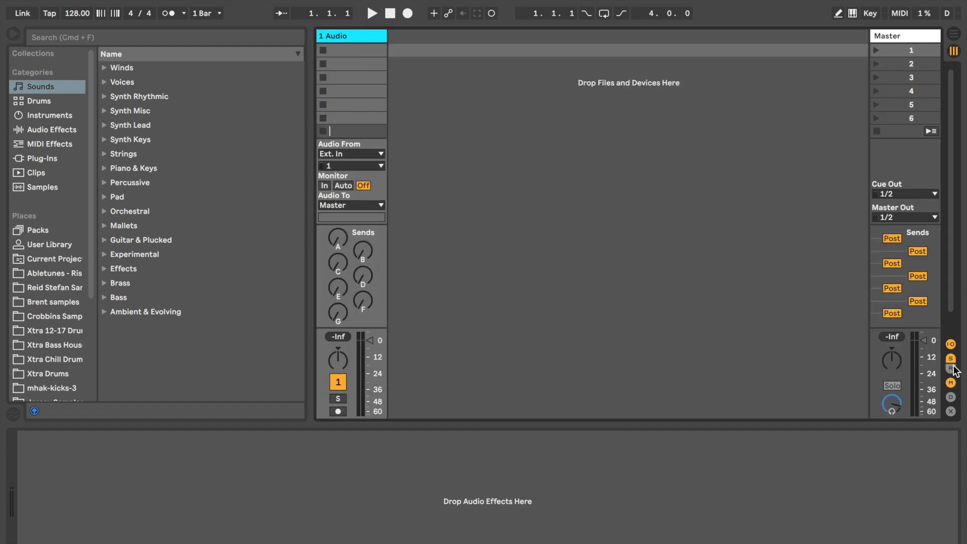
click(952, 360)
click(951, 360)
click(951, 360)
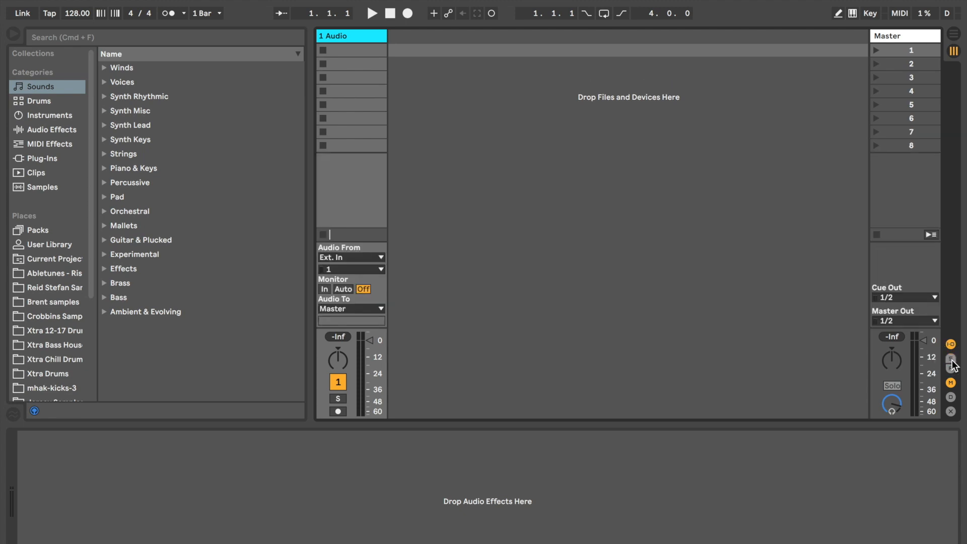
click(951, 360)
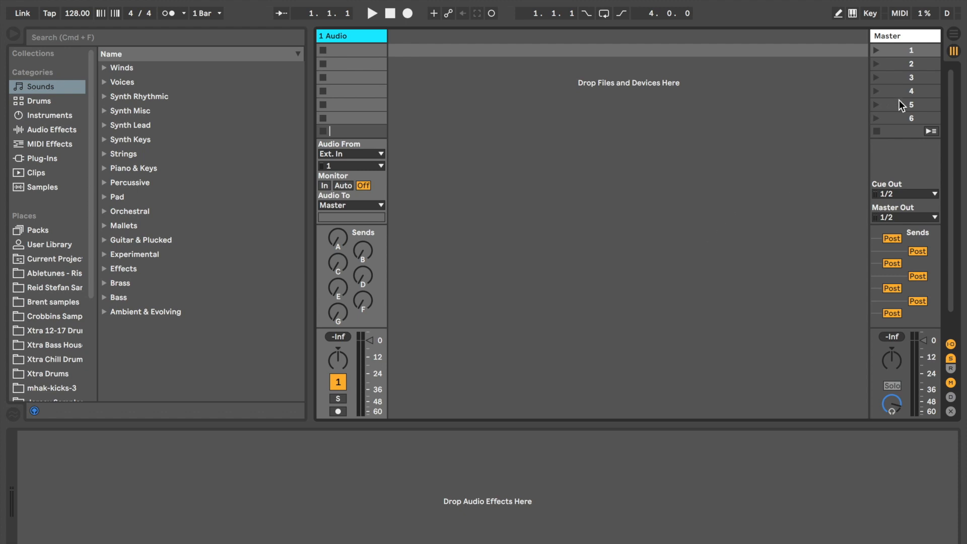
Switch to the Arrangement View and insert three more audio tracks below the first one.
click(955, 35)
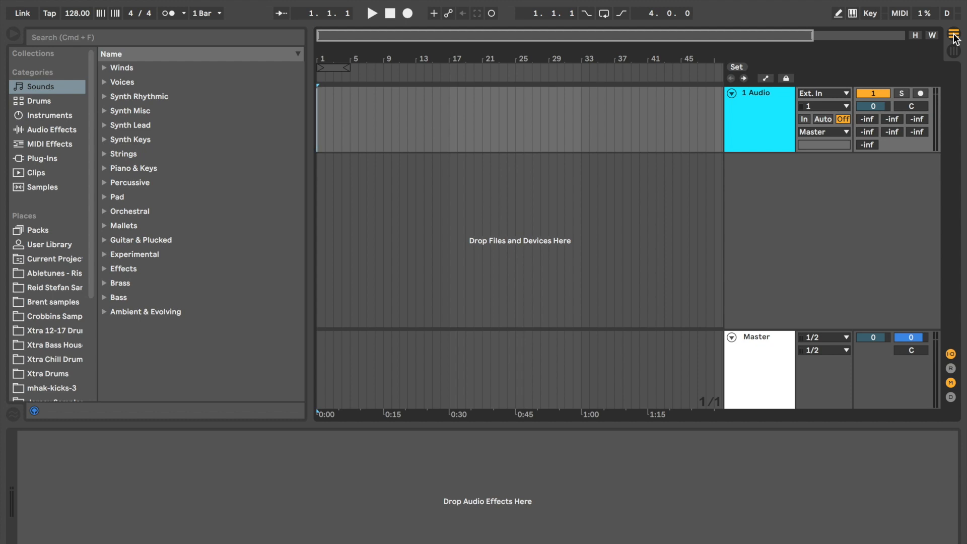
click(359, 121)
key(super+t)
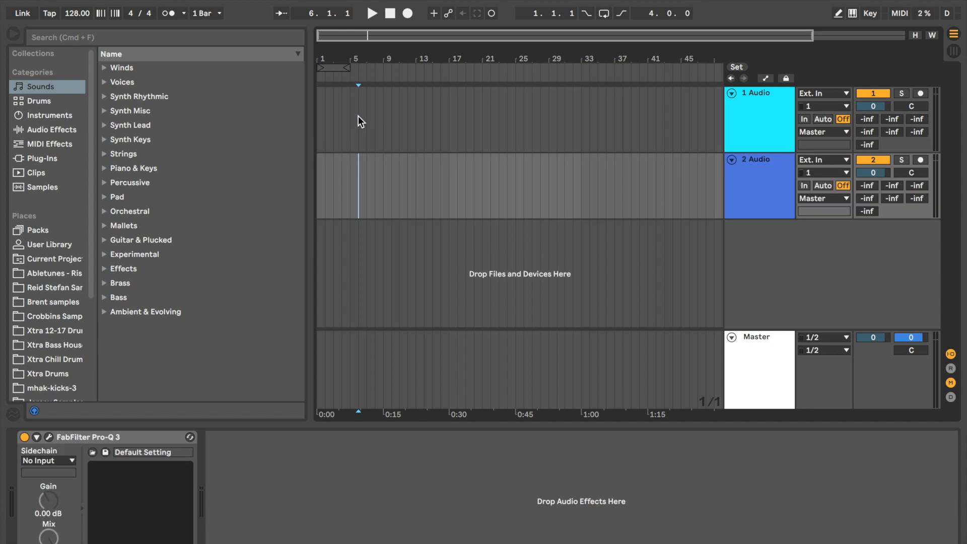
key(super+t)
key(super+t)
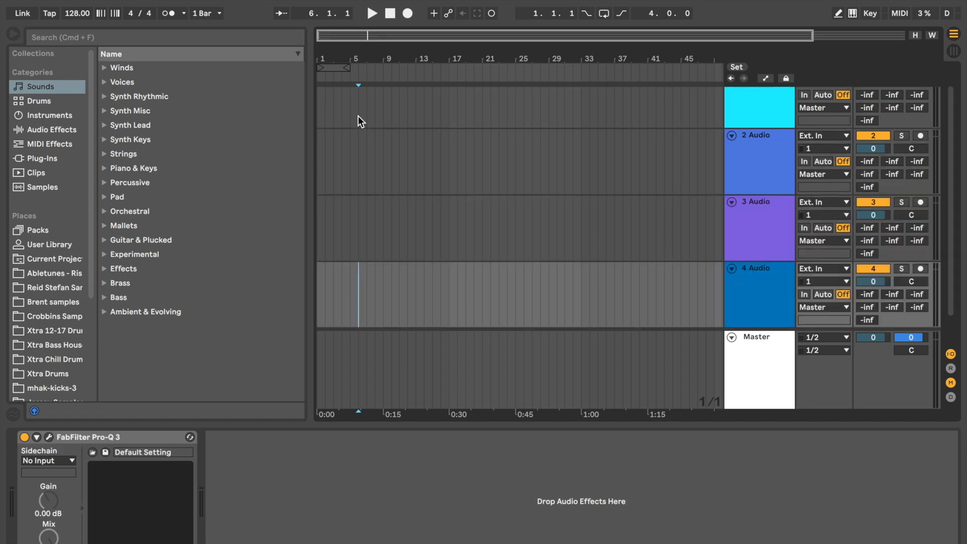
Examine the grid options of the arrangement timeline and the available commands for the 1 Audio track.
scroll(461, 145, up, 1)
click(323, 117)
click(322, 115)
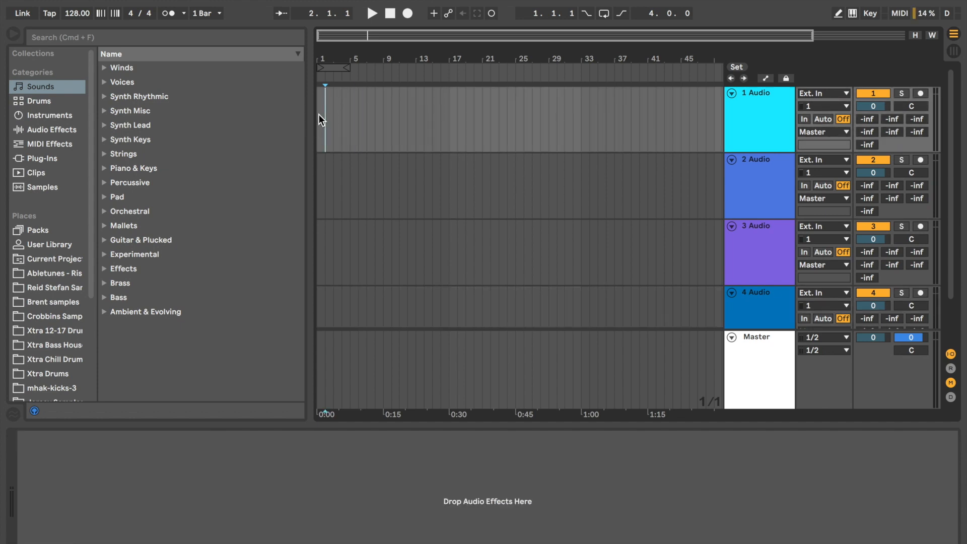
right_click(628, 119)
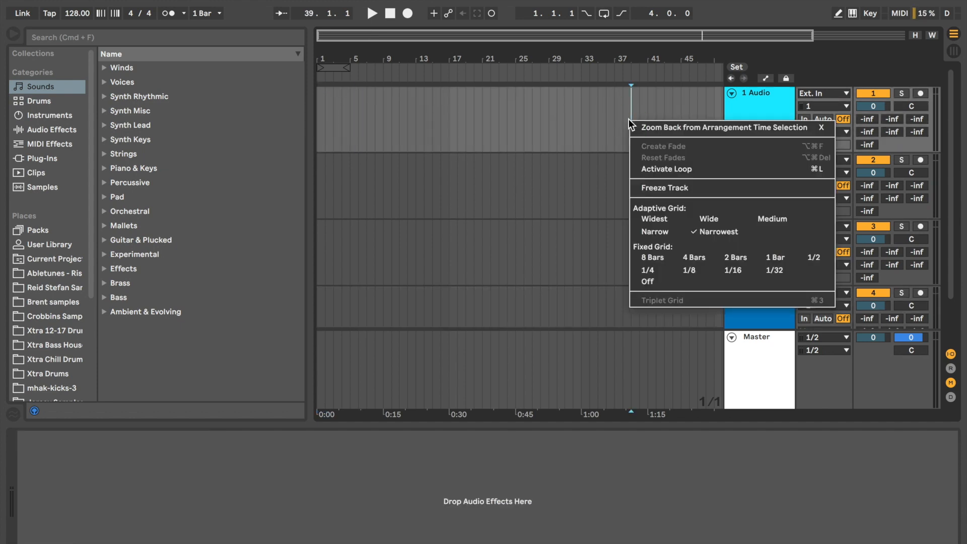
click(629, 119)
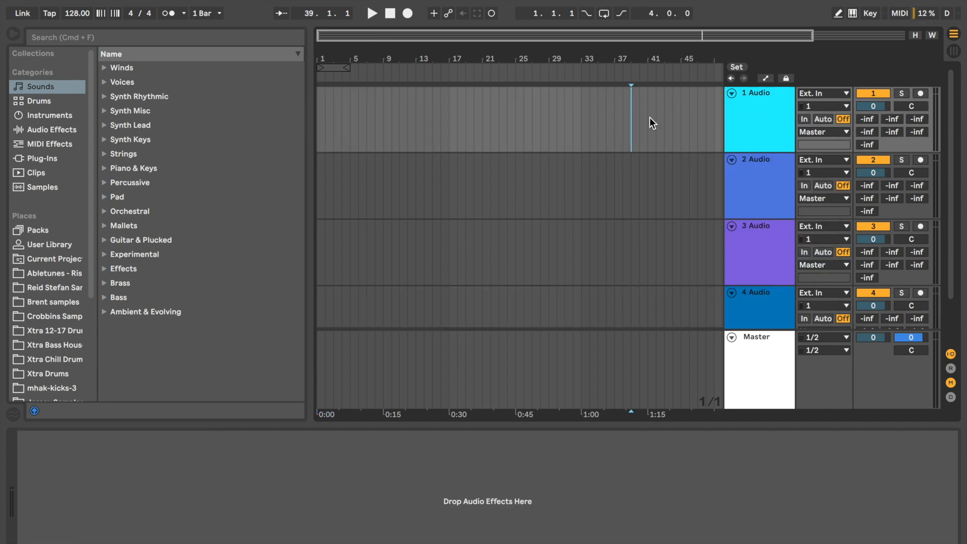
right_click(760, 119)
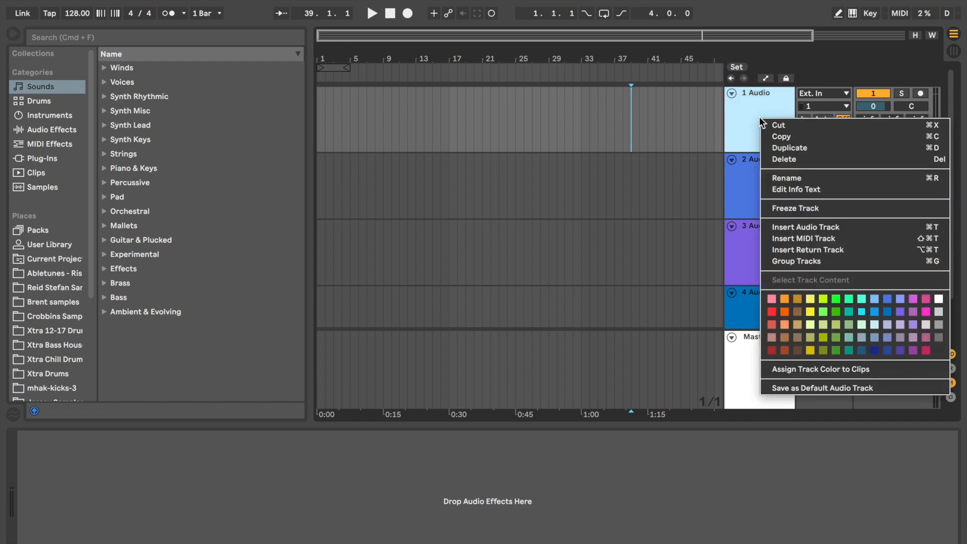
click(318, 103)
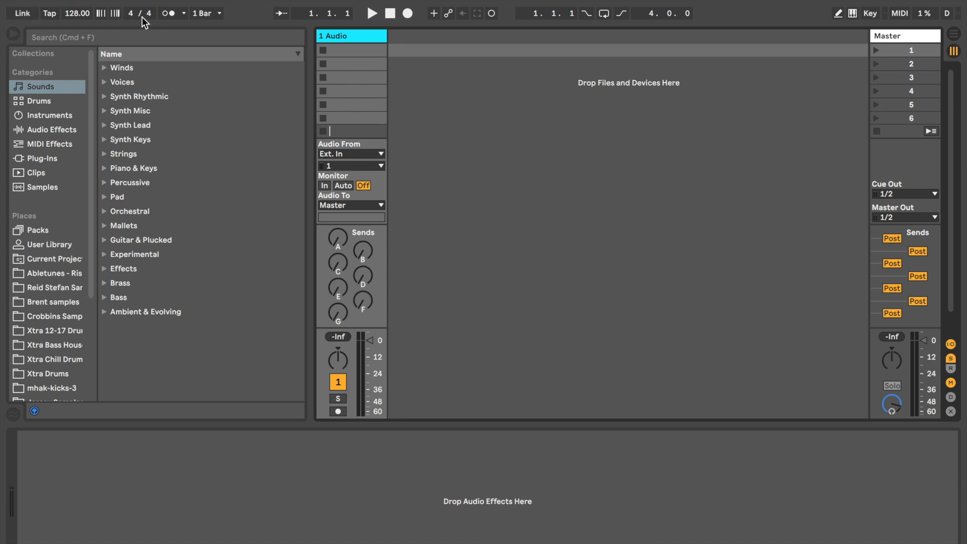
Examine the metronome's count-in, sound and rhythm settings and the global quantization choices.
click(183, 13)
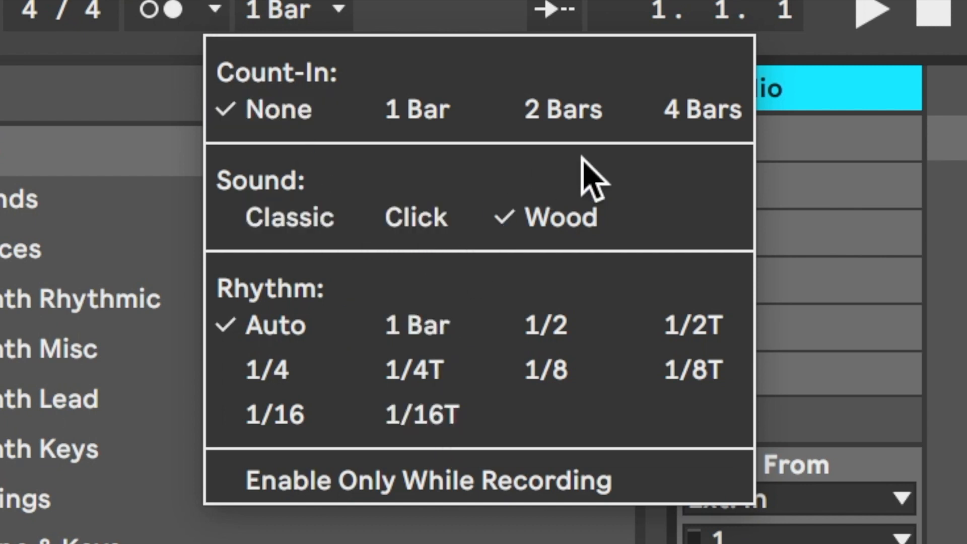
click(410, 12)
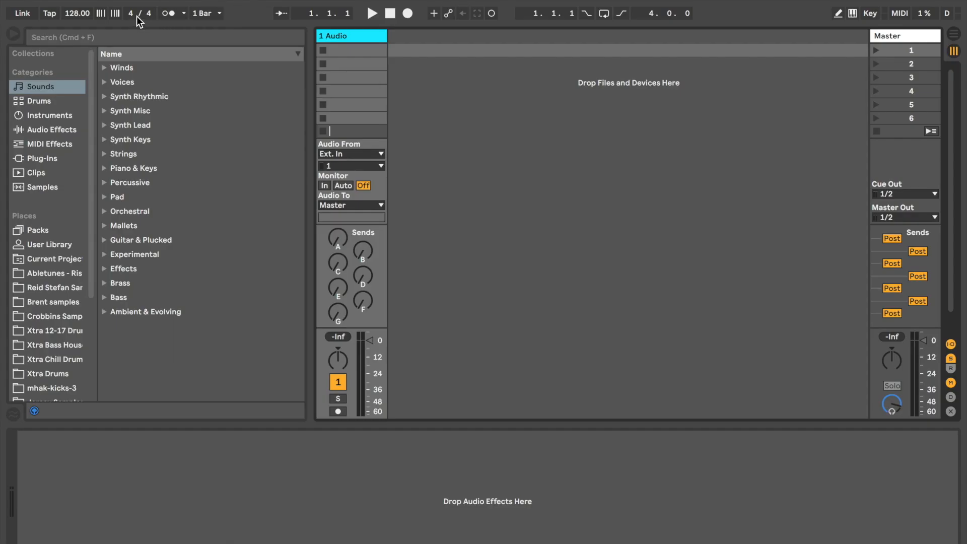
click(215, 13)
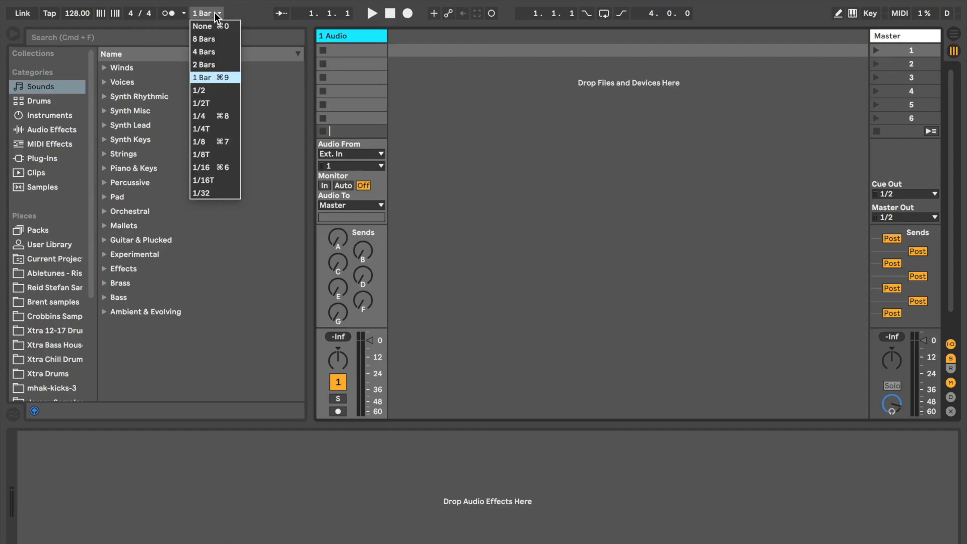
click(239, 10)
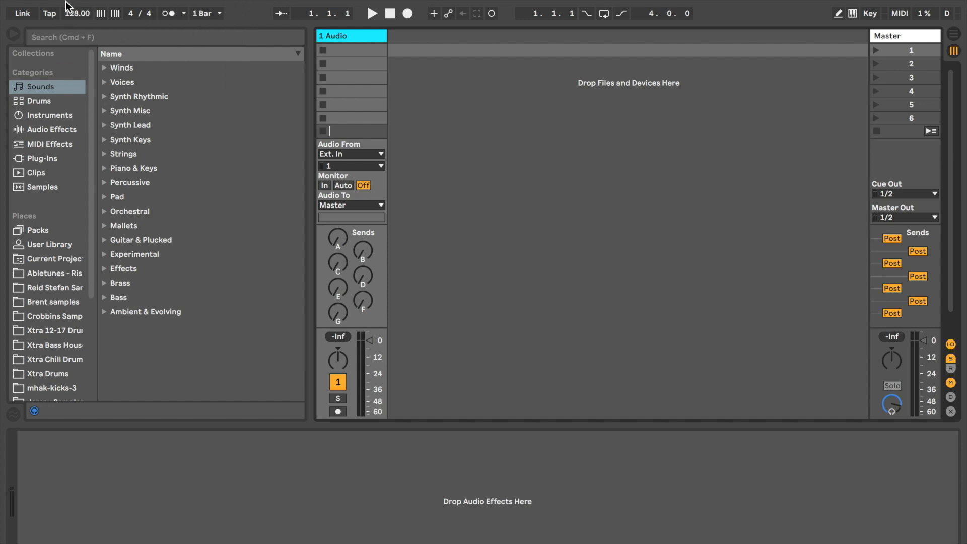
Raise the project tempo to 999.00 BPM and bring it back down.
click(74, 13)
mouse_move(74, 13)
mouse_down()
mouse_move(74, 110)
mouse_move(74, 5)
mouse_up()
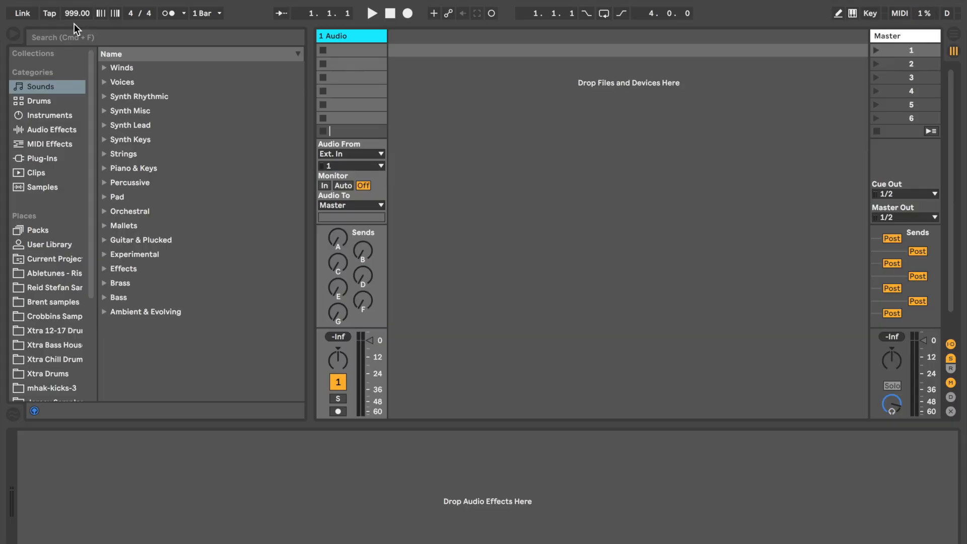
drag(74, 15, 74, 131)
mouse_move(74, 16)
mouse_down()
mouse_move(74, 3)
mouse_move(76, 24)
mouse_up()
Start and stop playback, and toggle the arrangement loop.
click(373, 13)
key(space)
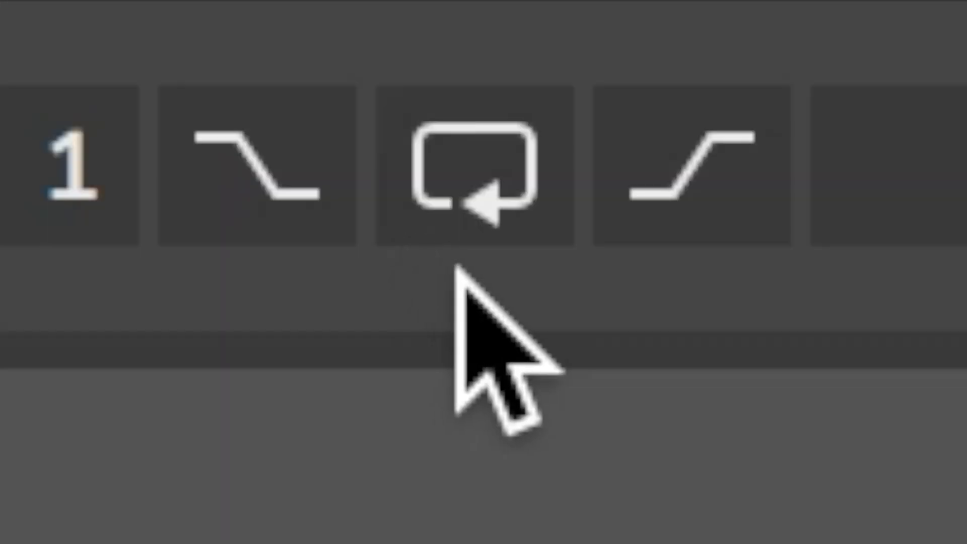
click(604, 13)
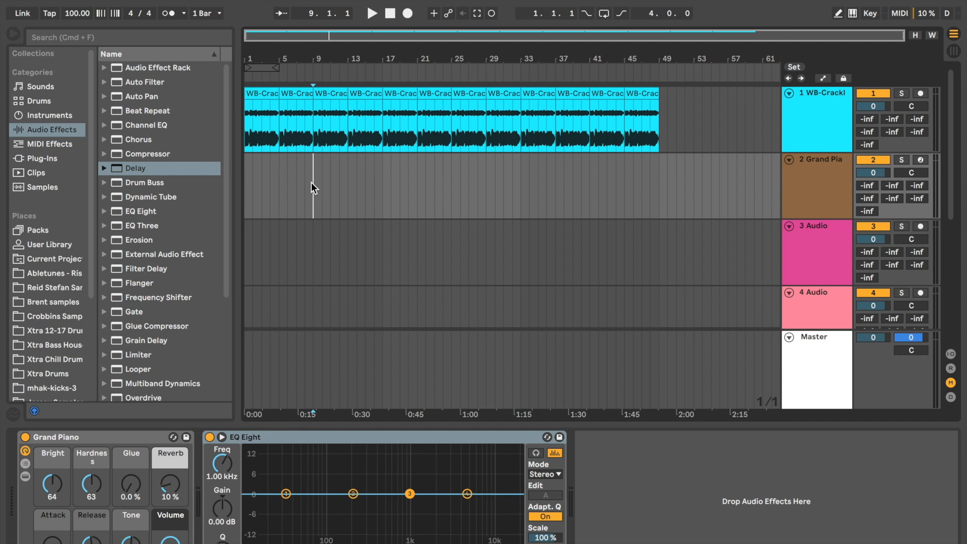
Place the insert marker at the start of the Grand Piano track and zoom the arrangement in there.
click(245, 179)
drag(259, 35, 259, 157)
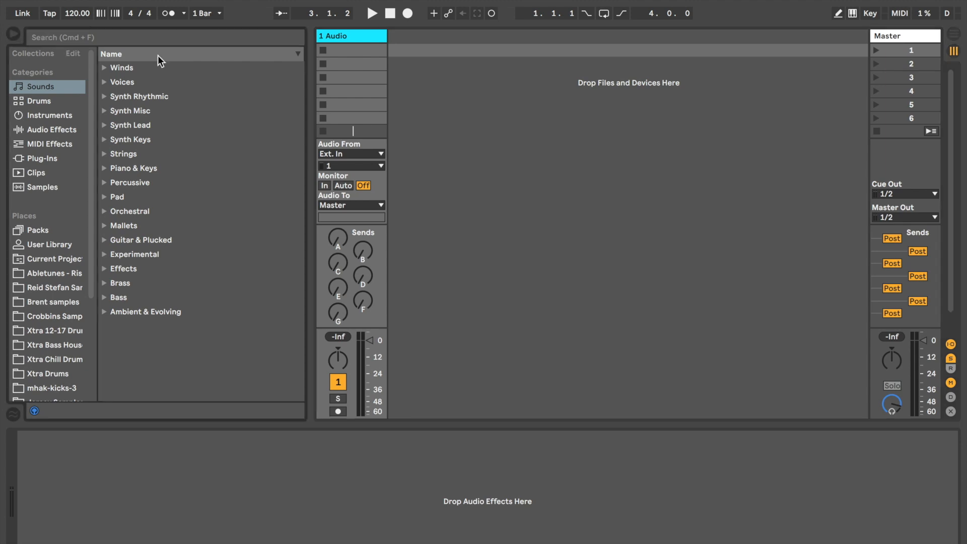
Narrow the browser and search its Sounds category for "pad".
drag(308, 113, 247, 111)
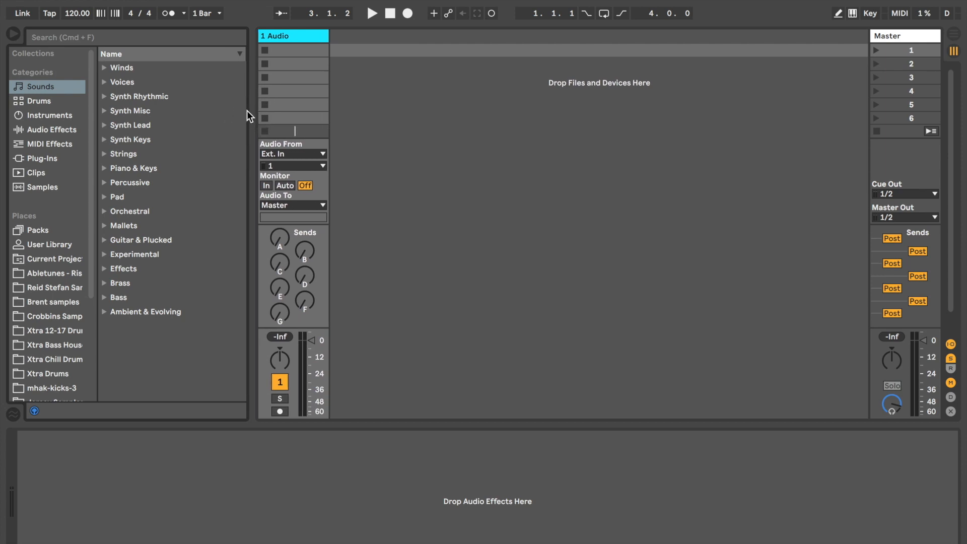
click(114, 37)
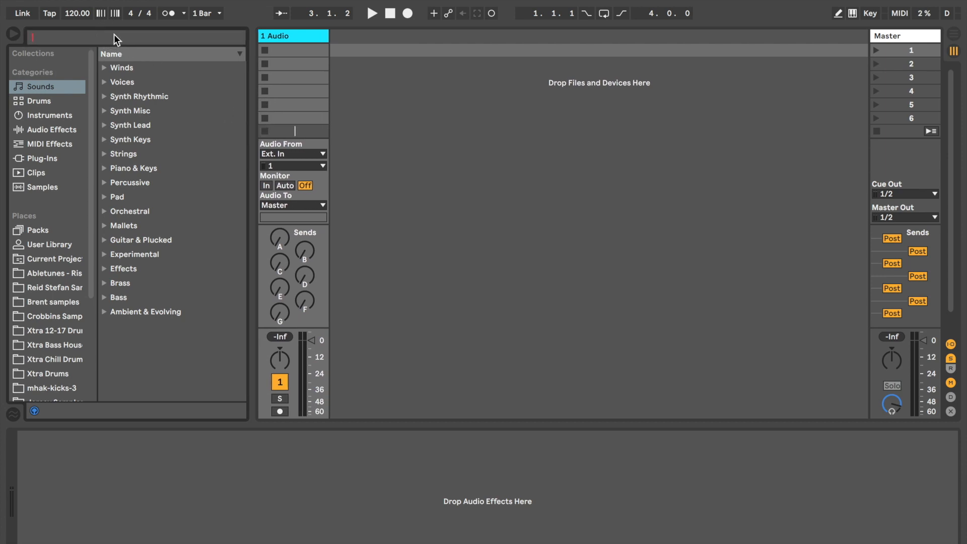
text(pad)
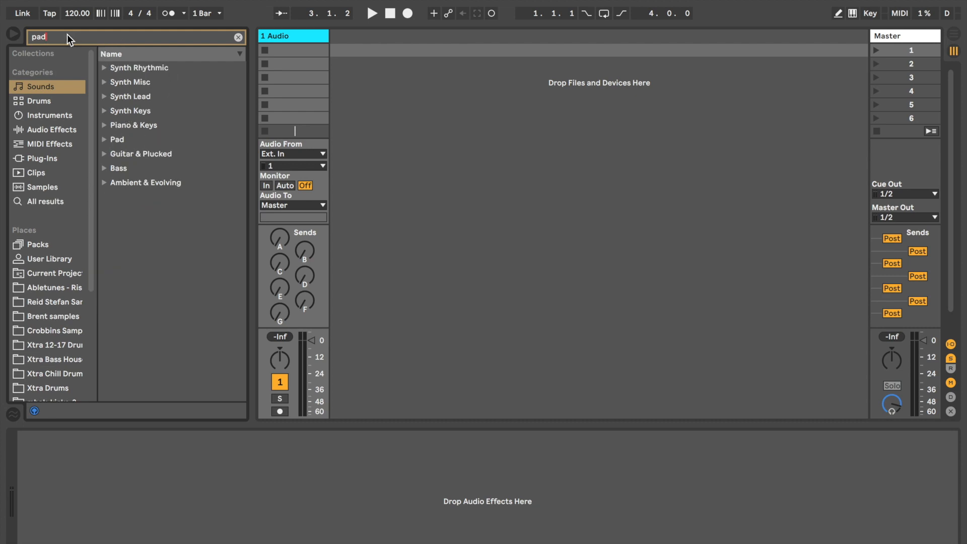
Look through the browser's Plug-Ins, Clips and Samples categories.
click(36, 159)
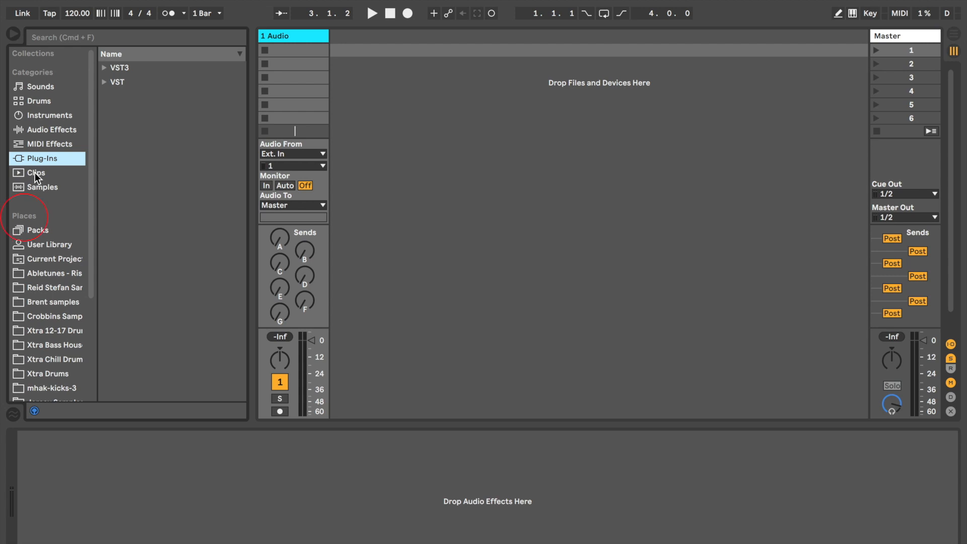
click(35, 173)
click(35, 188)
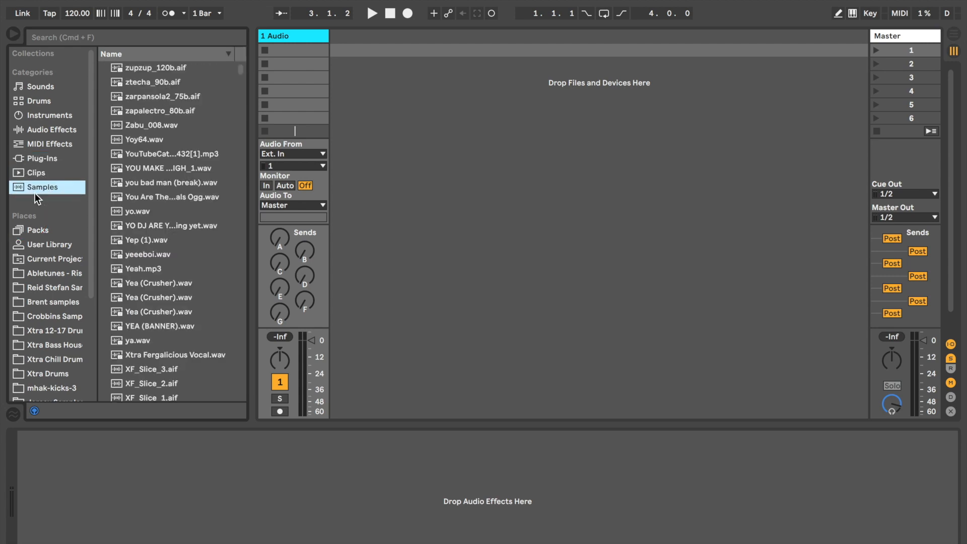
Open the folder chooser for adding a new folder to the browser's Places and look through its contents.
scroll(60, 224, down, 6)
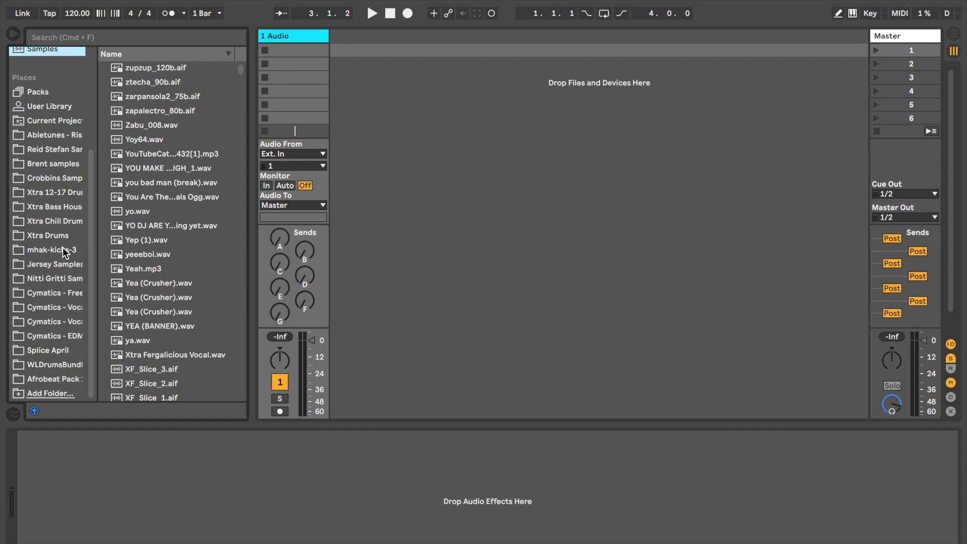
click(38, 394)
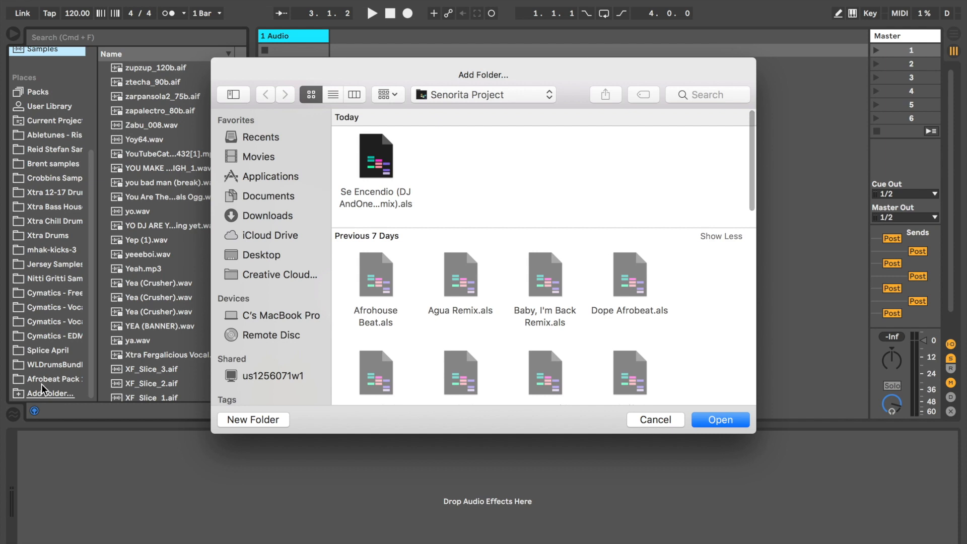
scroll(456, 308, down, 10)
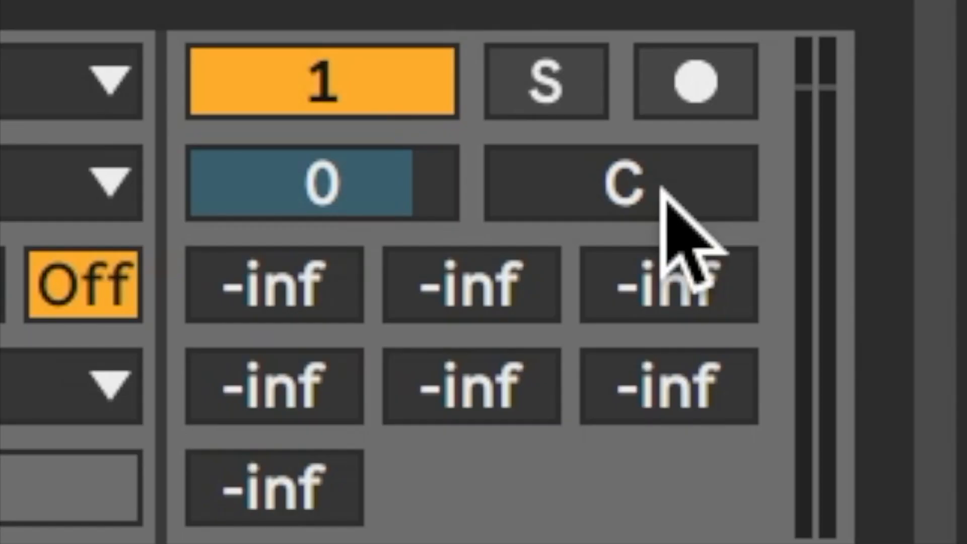
Shift the pan of the 1 Audio track and reset it to centre.
click(663, 188)
mouse_move(663, 187)
mouse_down()
mouse_move(663, 438)
mouse_move(663, 30)
mouse_move(663, 194)
mouse_up()
double_click(663, 191)
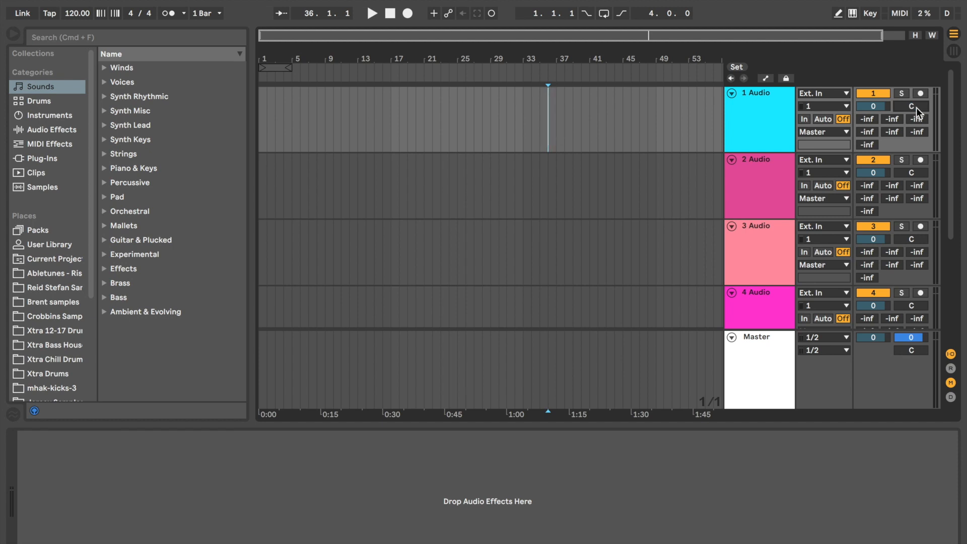
Change the volume of the 1 Audio track and reset it to 0.
drag(879, 106, 879, 108)
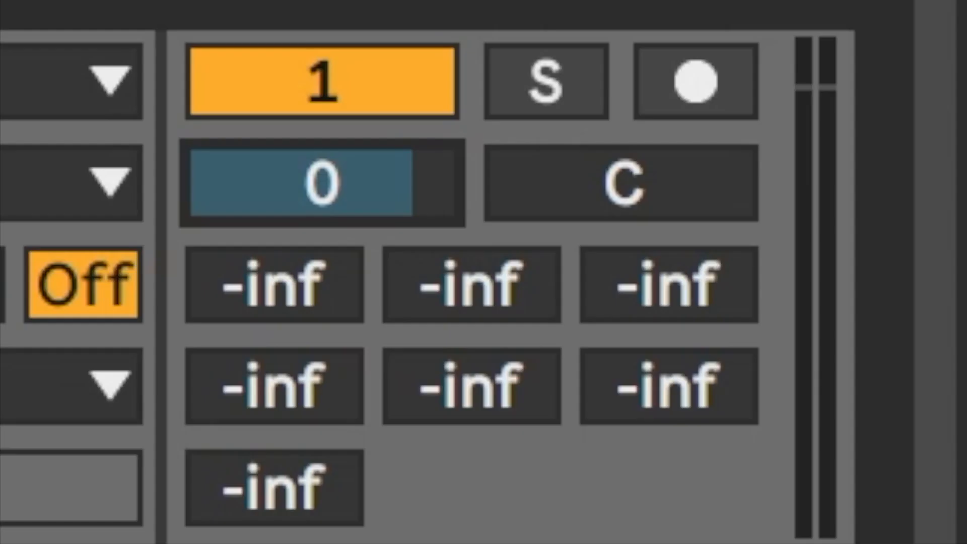
drag(323, 183, 322, 211)
double_click(367, 212)
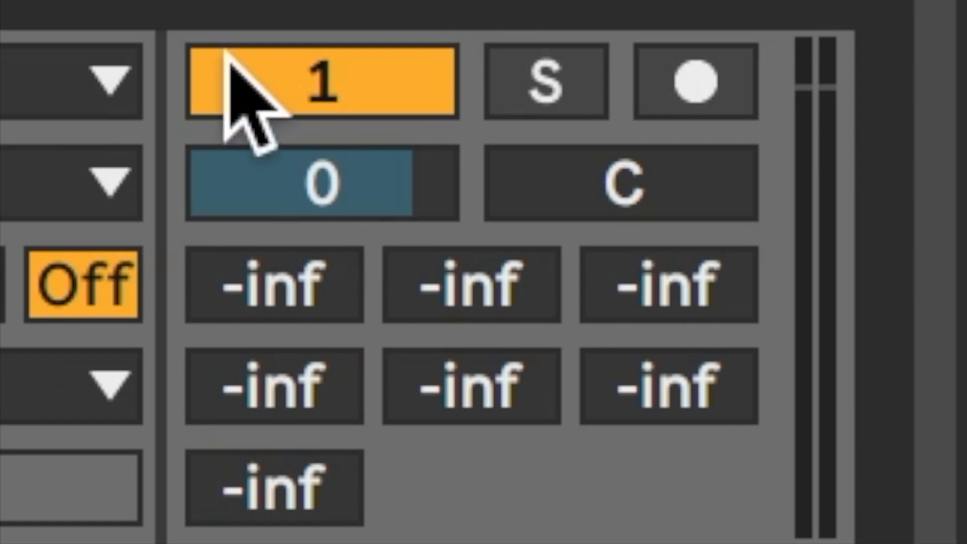
Solo audio tracks 1, 2 and 3, and clear the solos again.
click(543, 75)
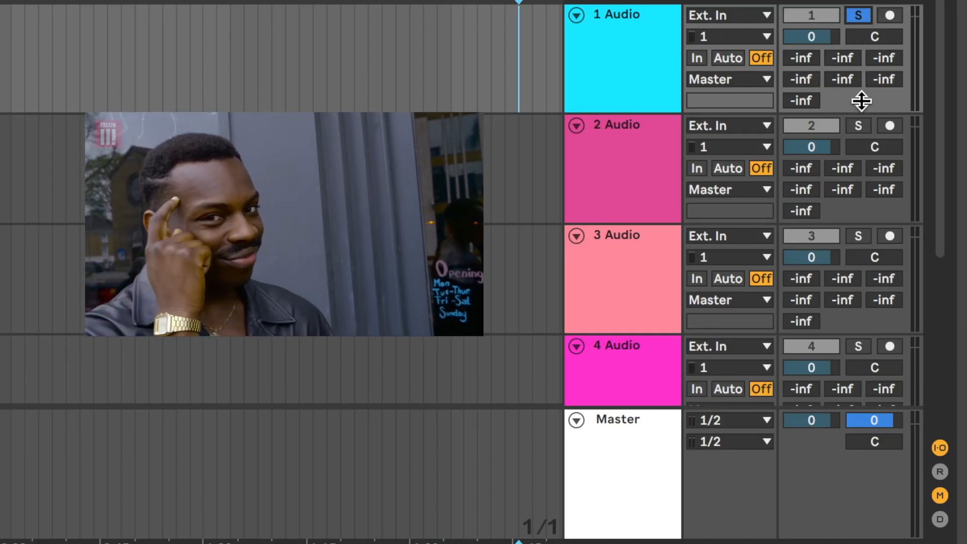
click(858, 126)
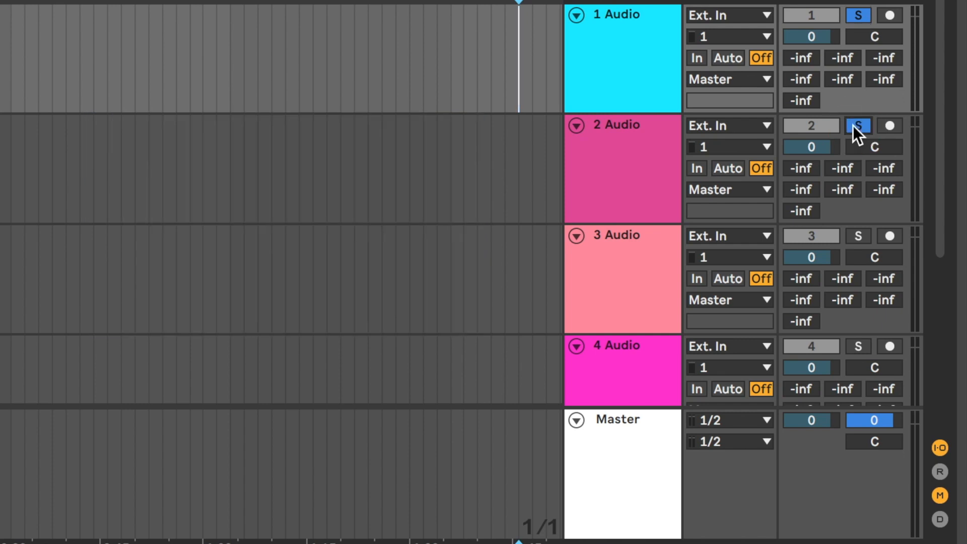
click(858, 237)
click(857, 16)
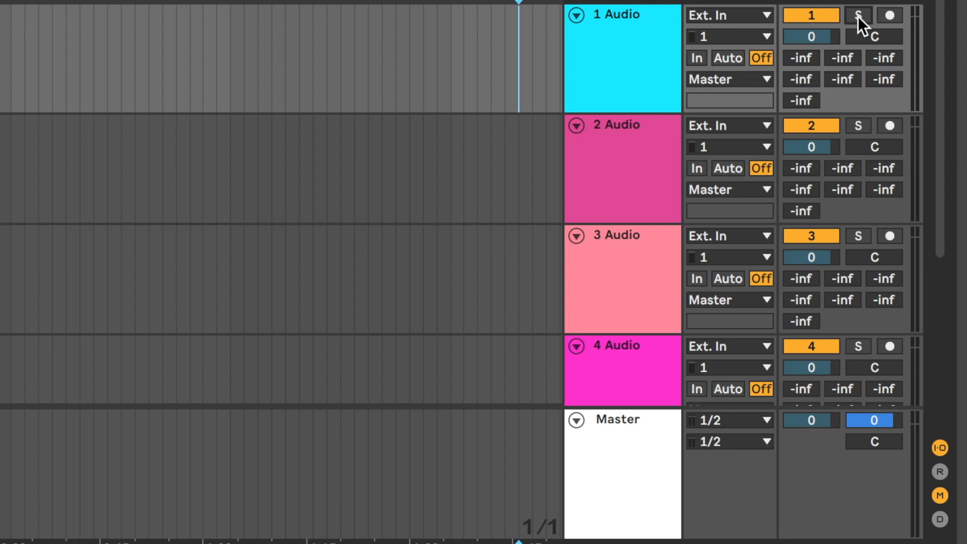
Switch solo on and off for the 1 Audio track, and try soloing the 2 Audio, 3 Audio and 1 Audio tracks in turn.
click(857, 15)
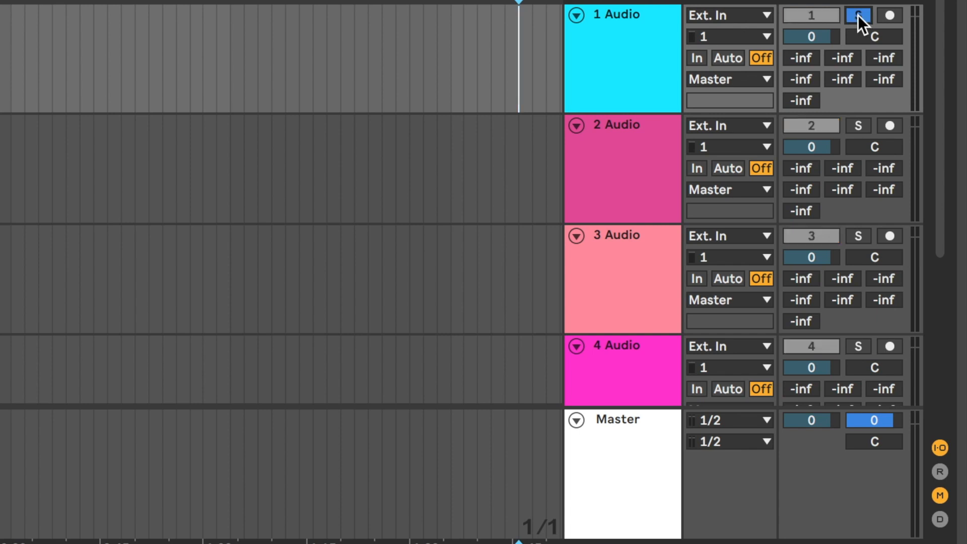
click(857, 15)
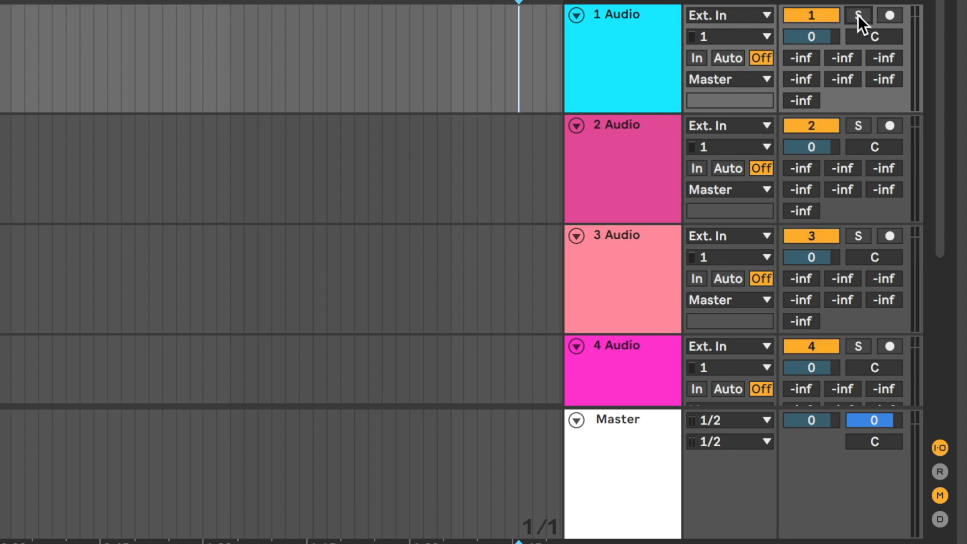
click(658, 154)
key(s)
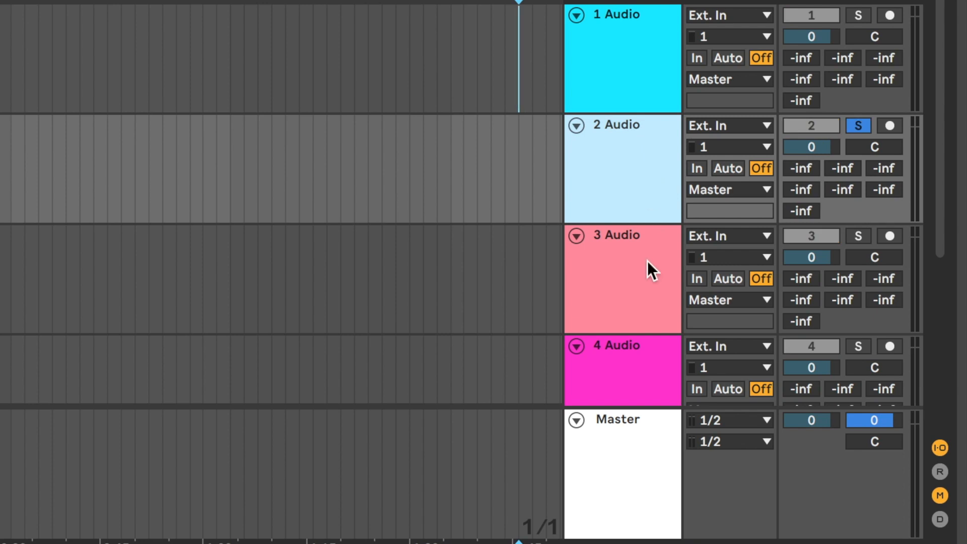
click(644, 274)
key(s)
click(644, 59)
key(s)
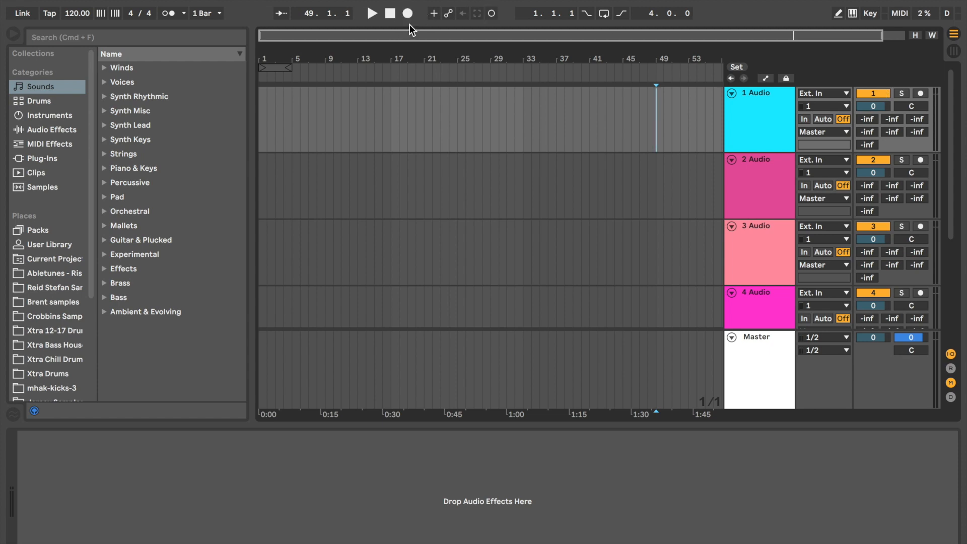
Arm the Grand Piano track and start recording from the beginning of the arrangement.
click(577, 120)
right_click(766, 112)
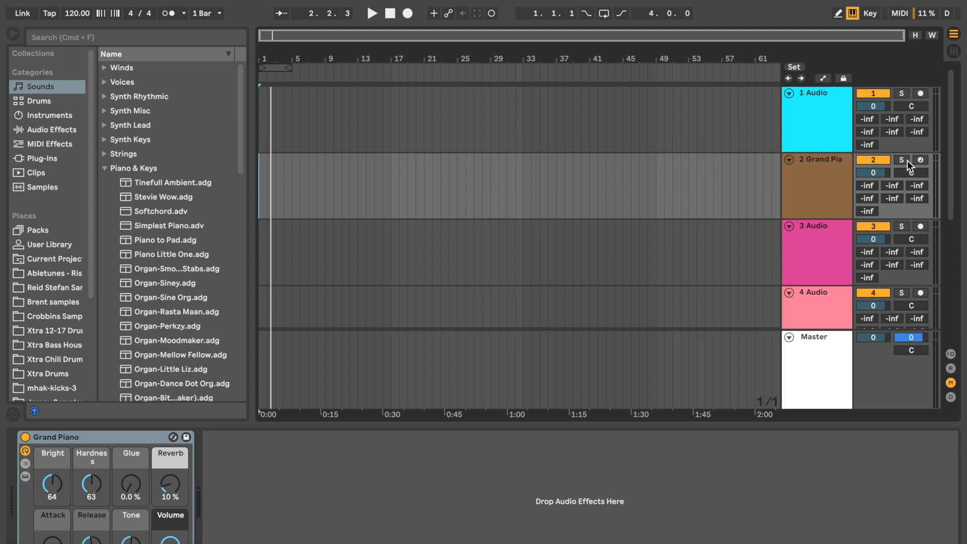
click(921, 160)
click(705, 168)
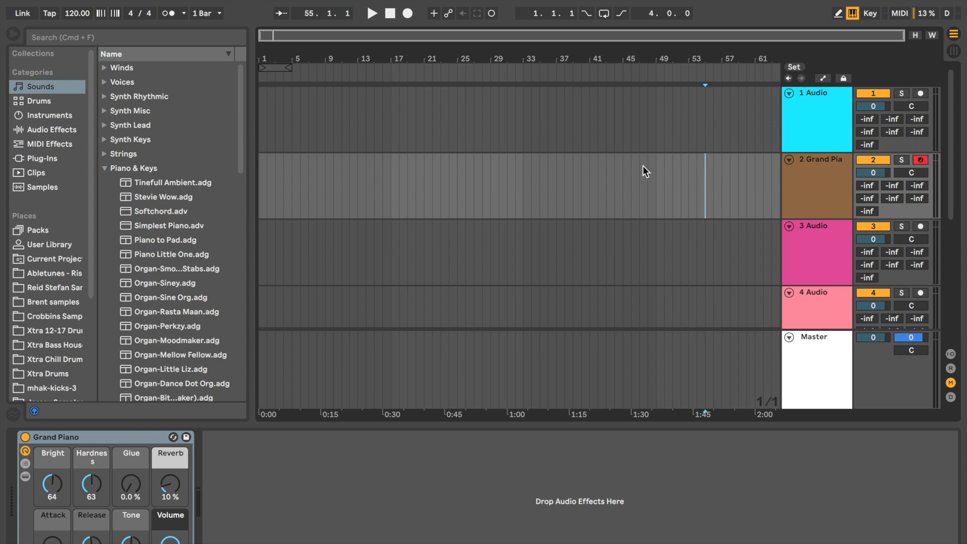
click(262, 187)
click(408, 13)
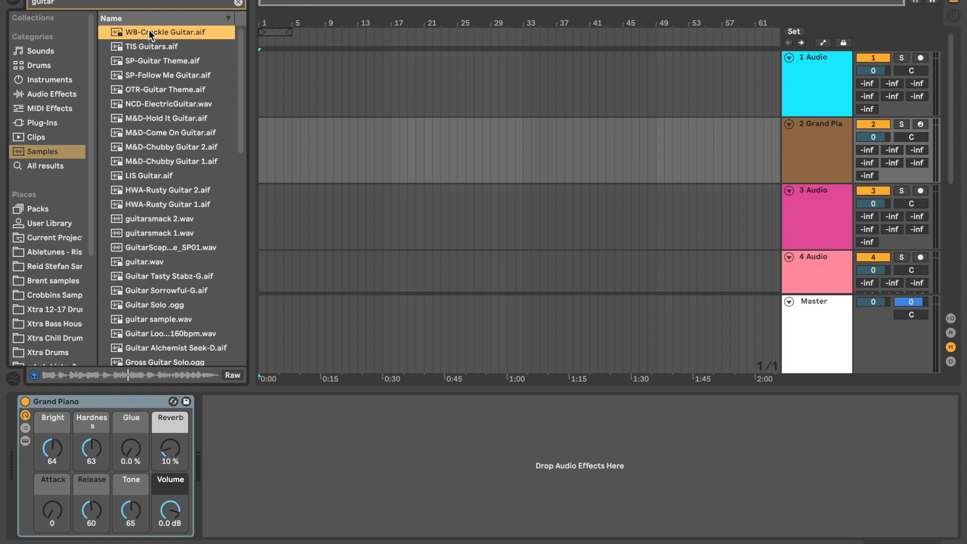
Place the WB-Crackle Guitar.aif sample at the start of the 1 Audio track and play it back.
drag(149, 29, 259, 62)
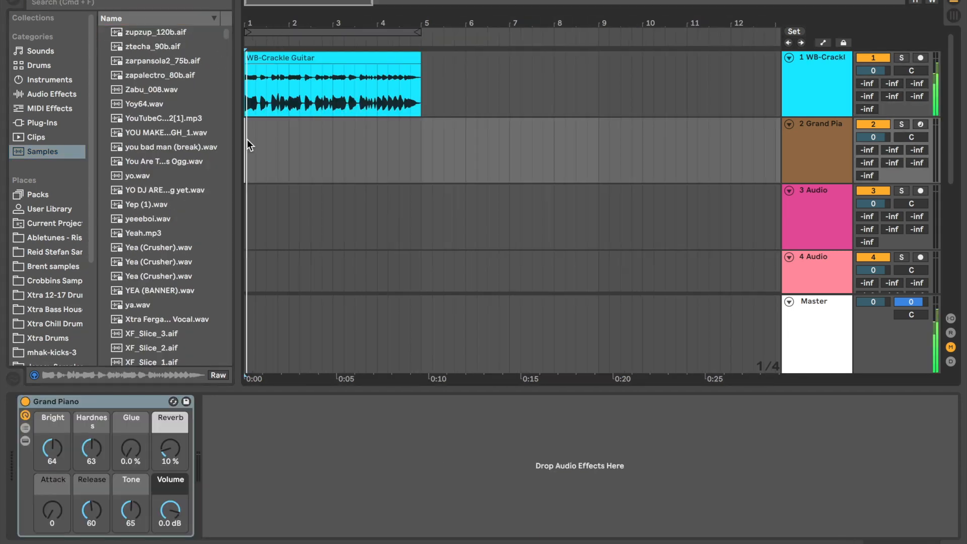
key(space)
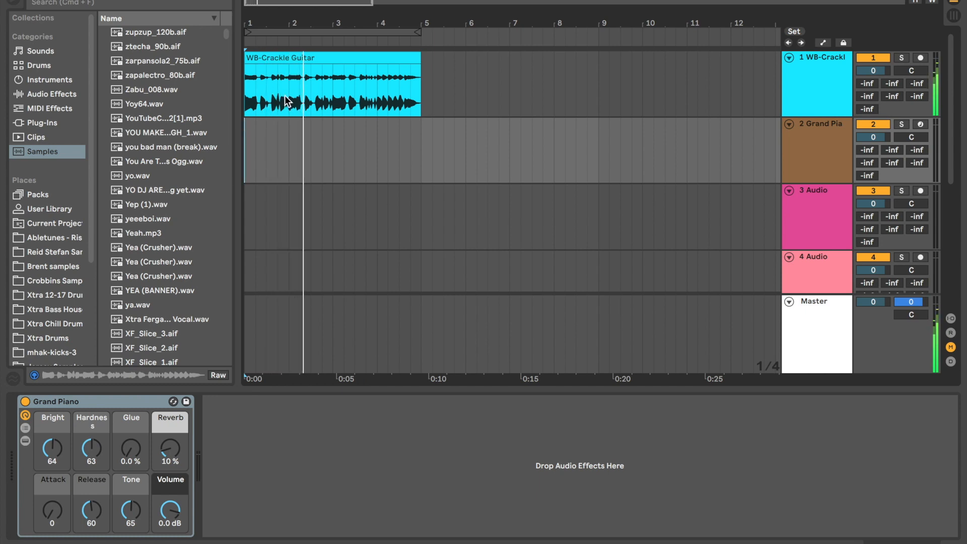
key(space)
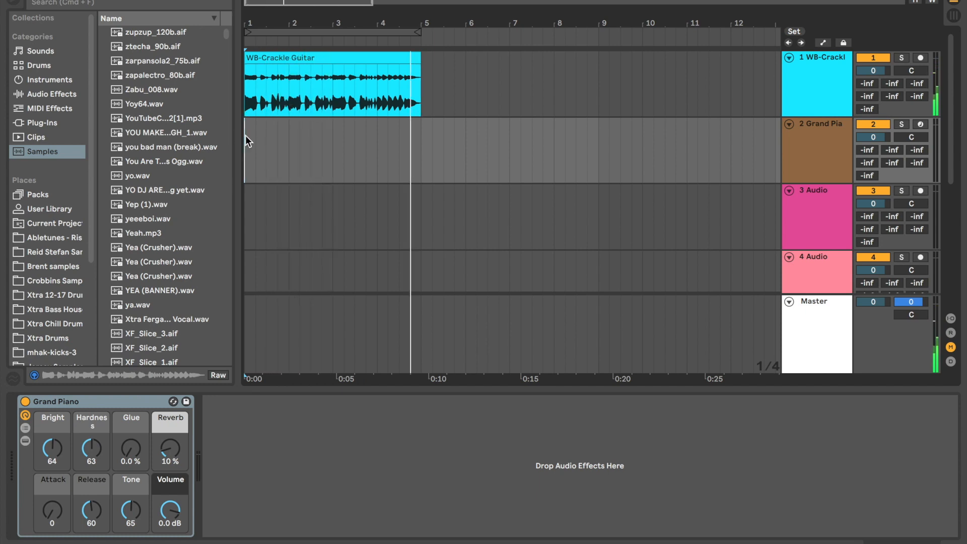
Open the WB-Crackle Guitar clip's sample settings and examine the available warp modes, keeping Beats.
click(423, 82)
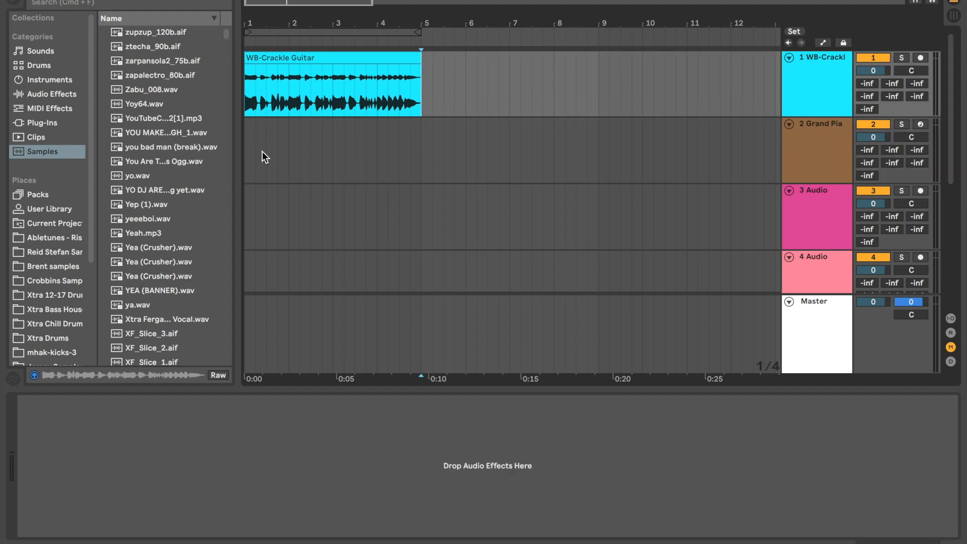
click(245, 133)
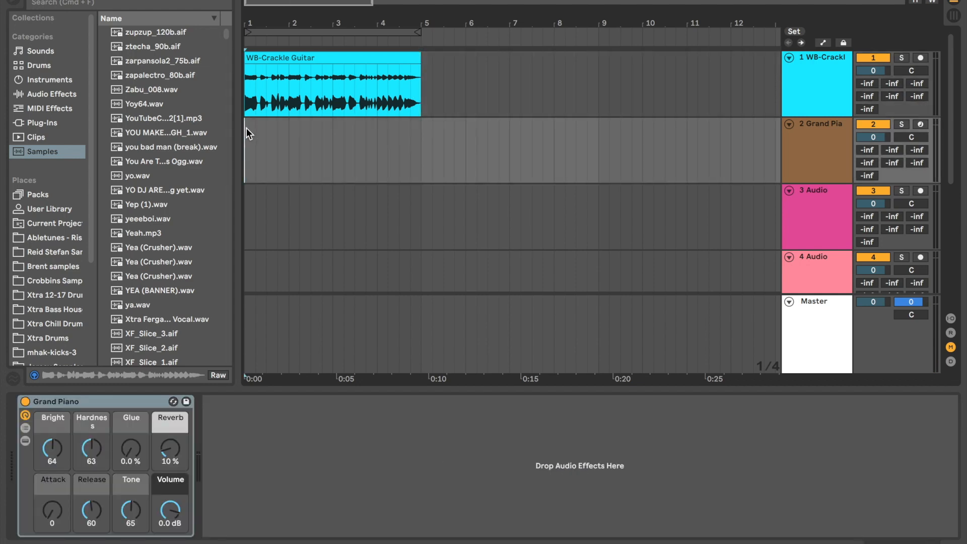
click(302, 58)
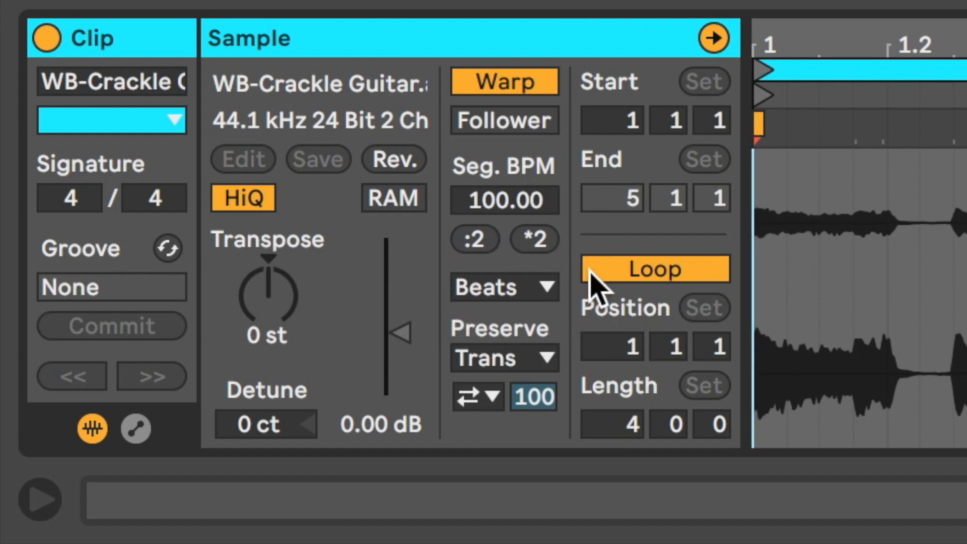
click(551, 289)
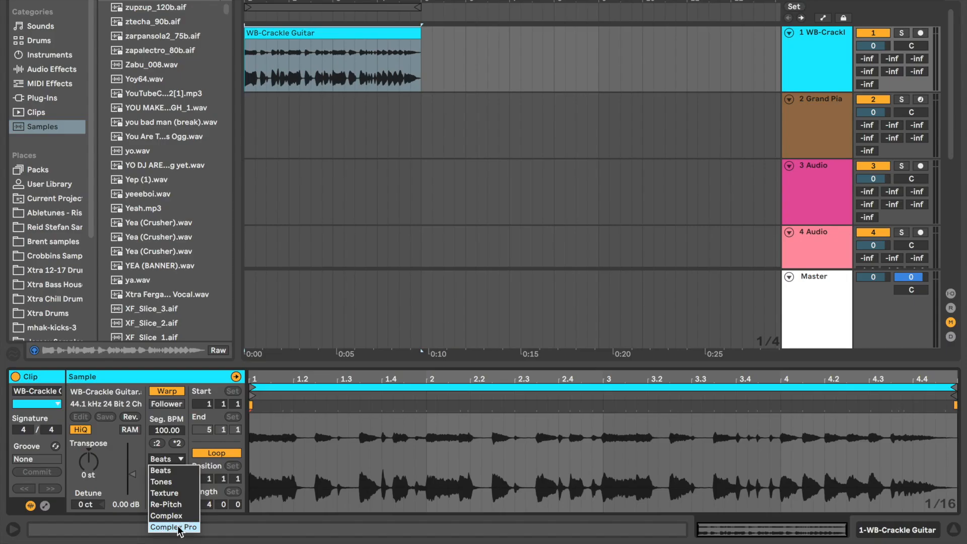
click(140, 451)
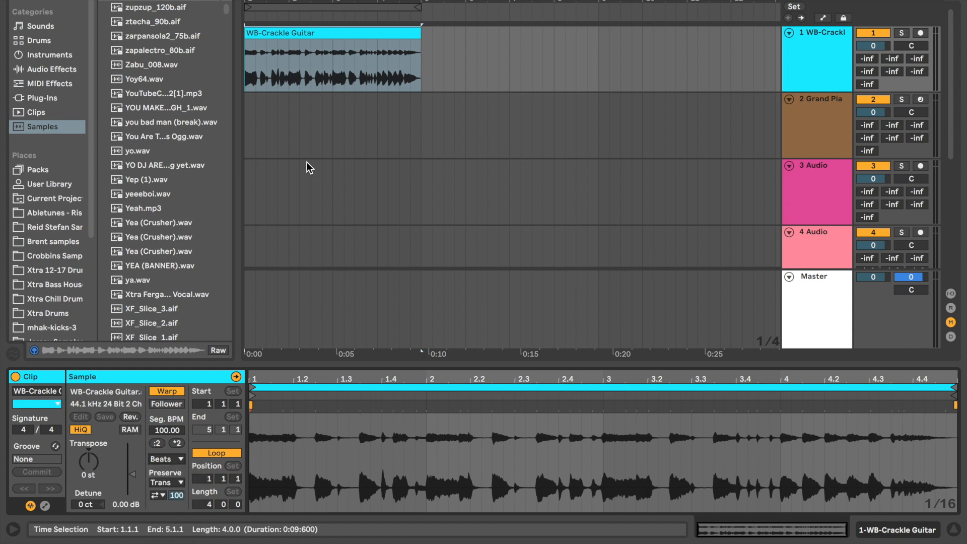
Reselect the guitar clip and look through its list of warp modes once more without changing the mode.
click(285, 127)
click(247, 116)
click(363, 123)
click(244, 115)
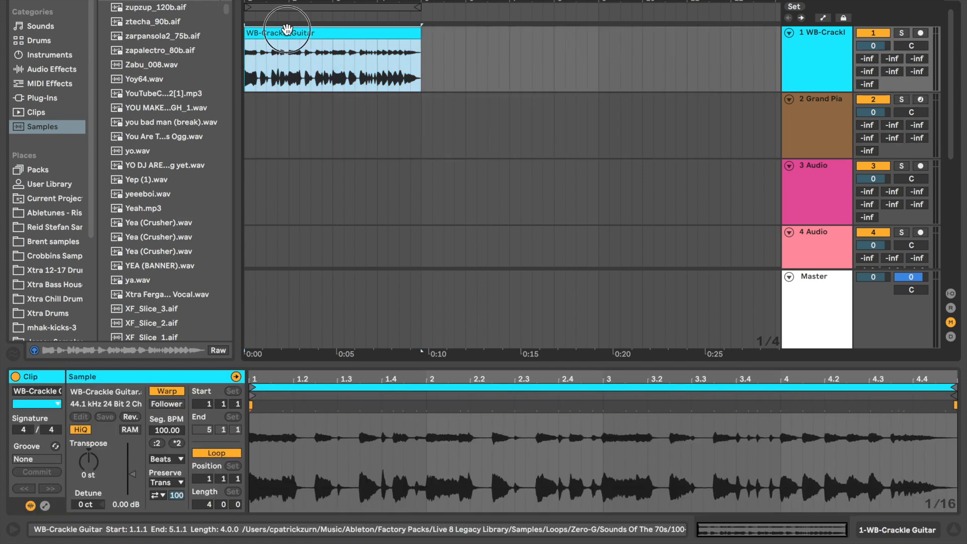
click(282, 31)
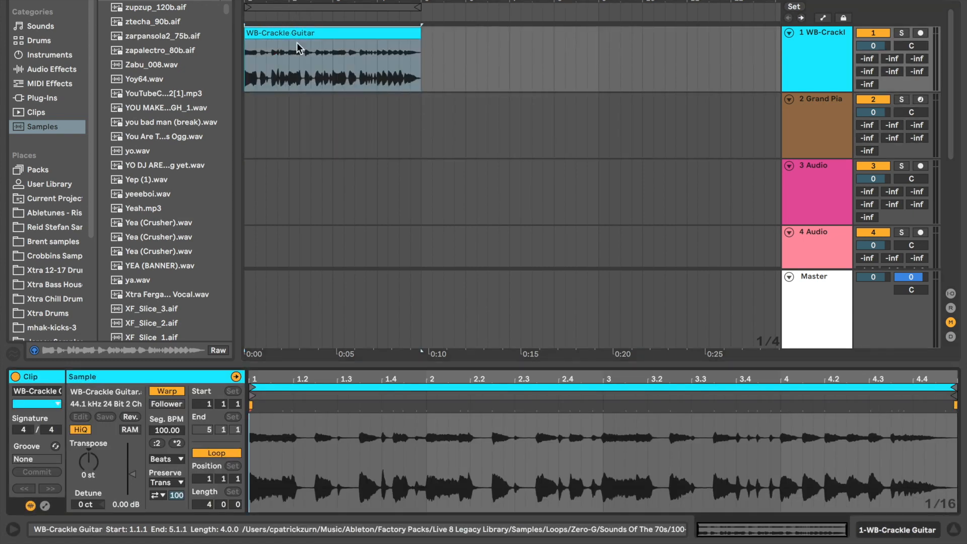
click(292, 138)
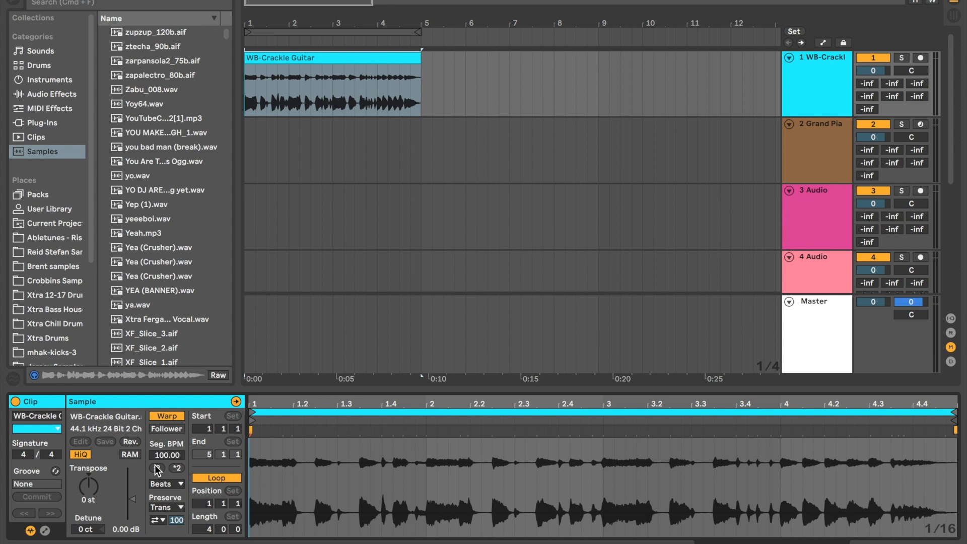
click(165, 484)
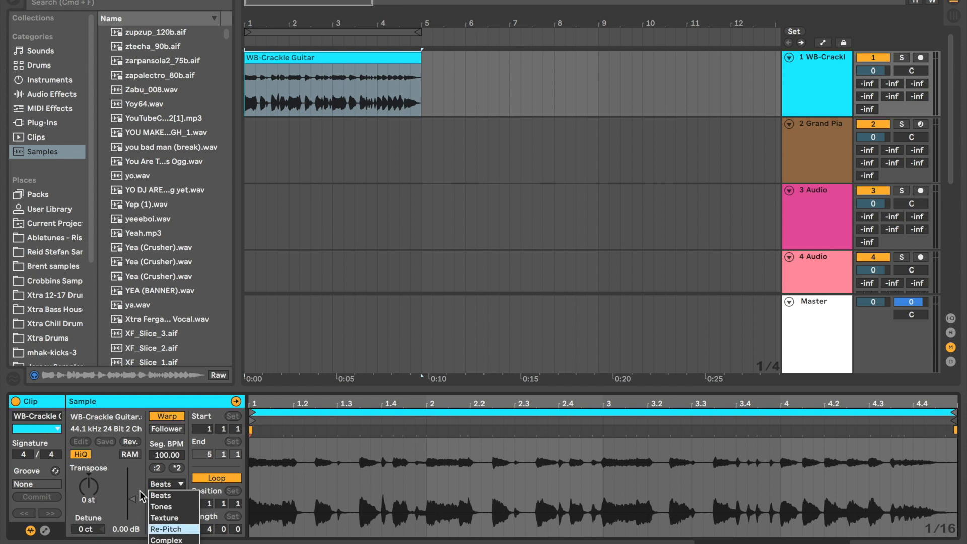
click(140, 476)
click(284, 152)
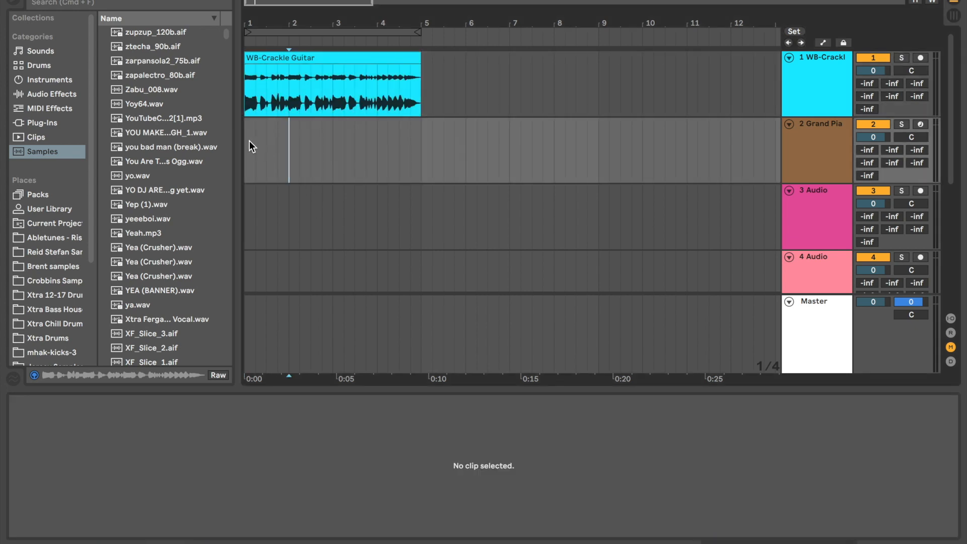
click(365, 141)
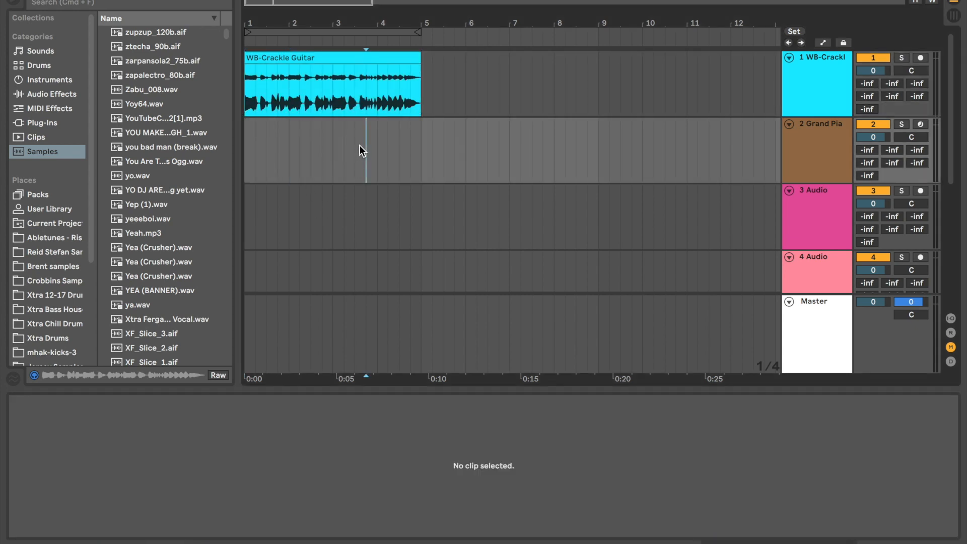
click(247, 140)
click(292, 53)
click(288, 154)
click(249, 137)
Add the EQ Eight audio effect to the guitar track and the Grand Piano track, and return to the guitar track's devices.
click(60, 93)
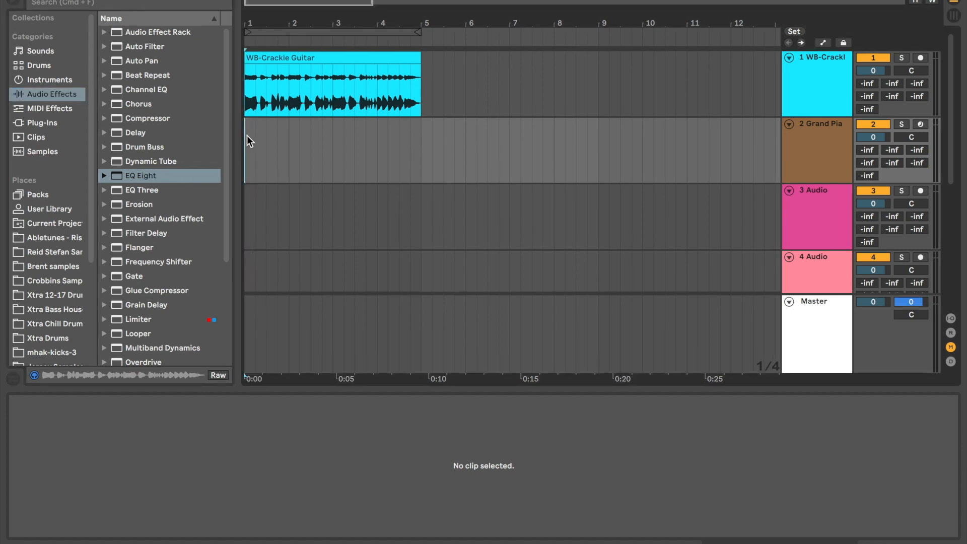
click(478, 125)
click(249, 137)
drag(141, 176, 774, 87)
click(250, 138)
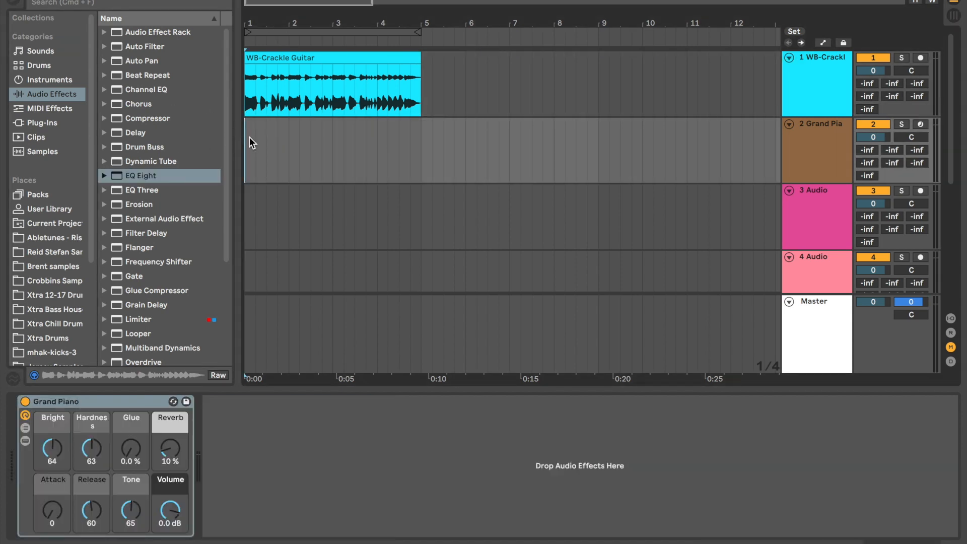
click(813, 76)
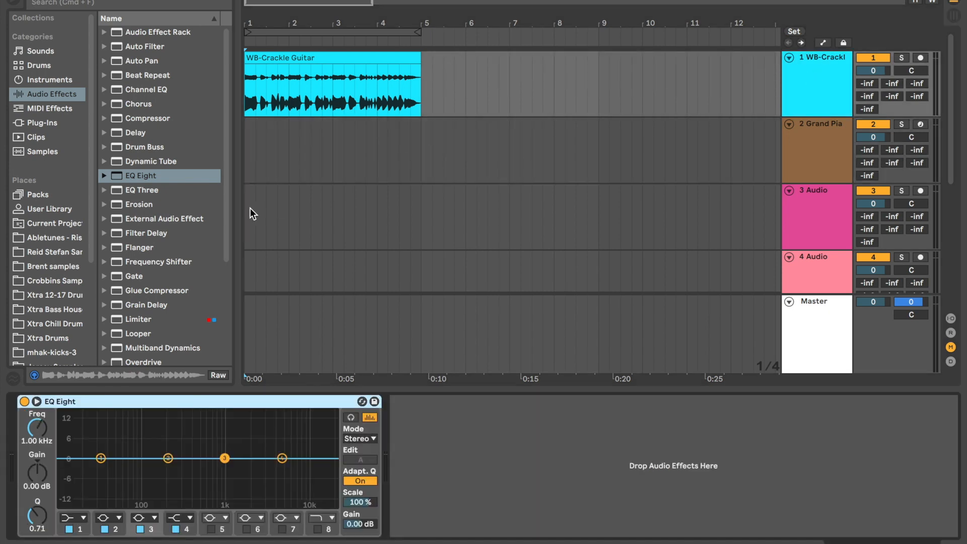
drag(115, 180, 826, 142)
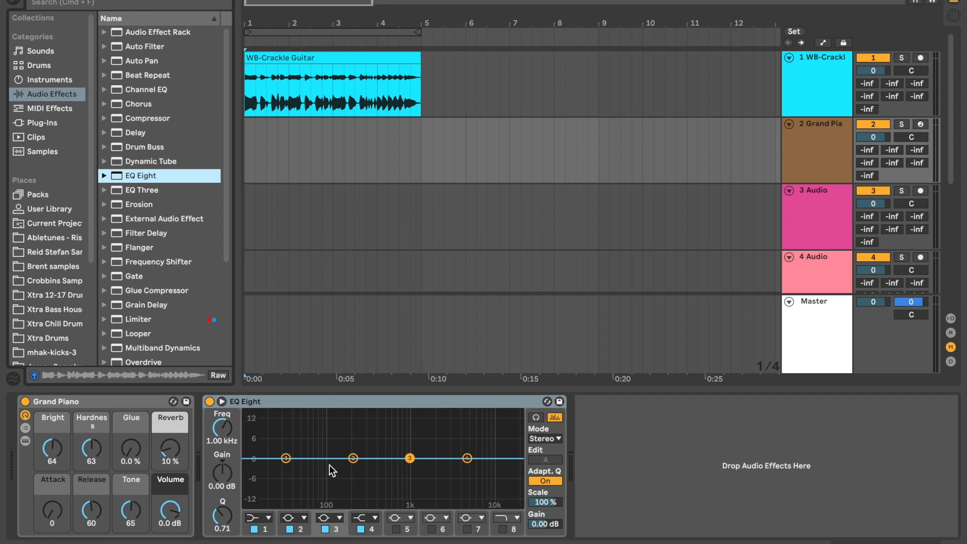
click(809, 84)
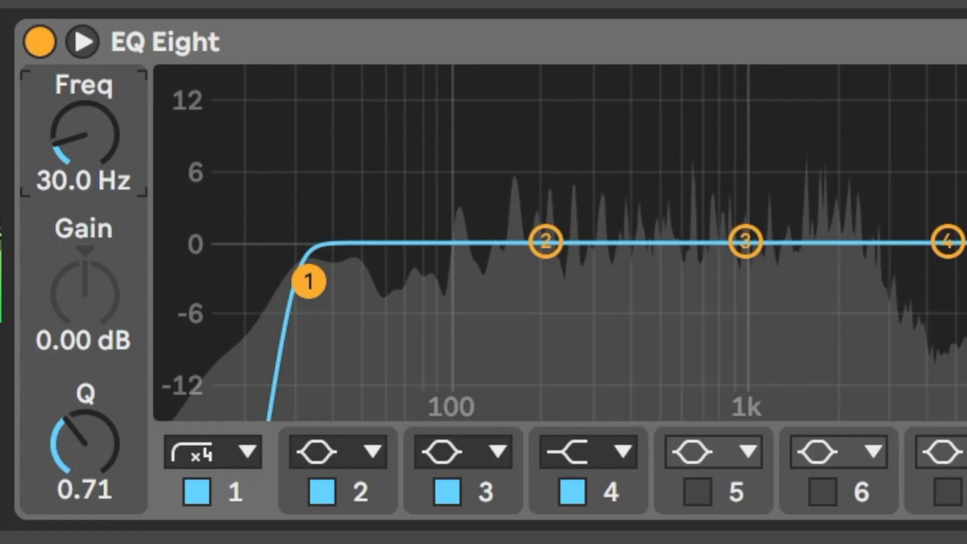
Raise the frequency of band 1 in the guitar track's EQ Eight to 79.8 Hz.
drag(85, 135, 84, 70)
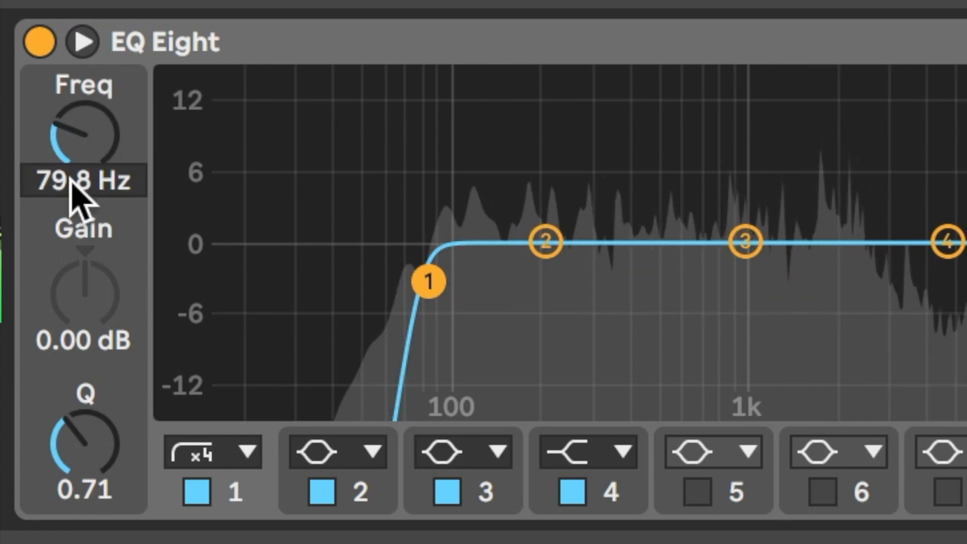
click(162, 44)
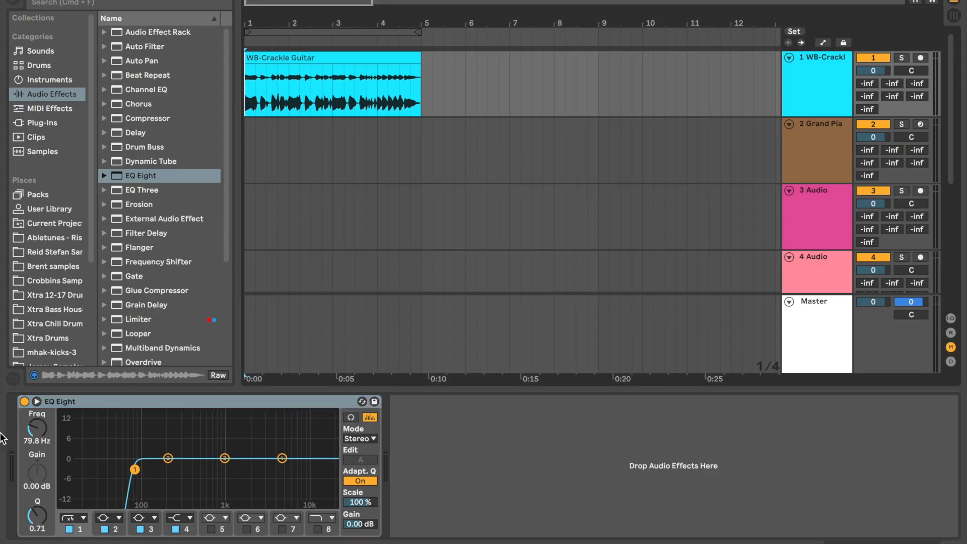
Set EQ Eight's band 1 frequency to 100 Hz, undo the change, and enter 100 Hz again.
click(29, 429)
text(100)
key(Return)
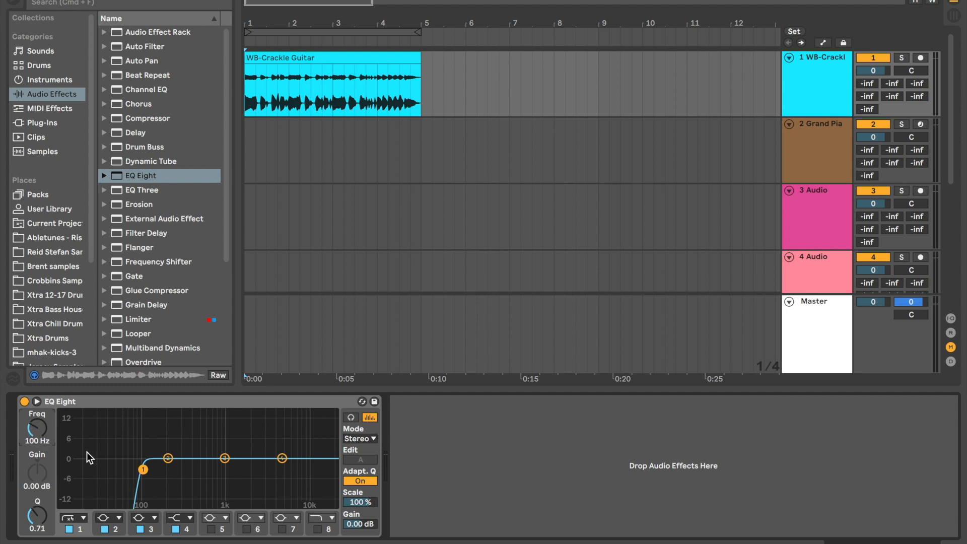
key(super+z)
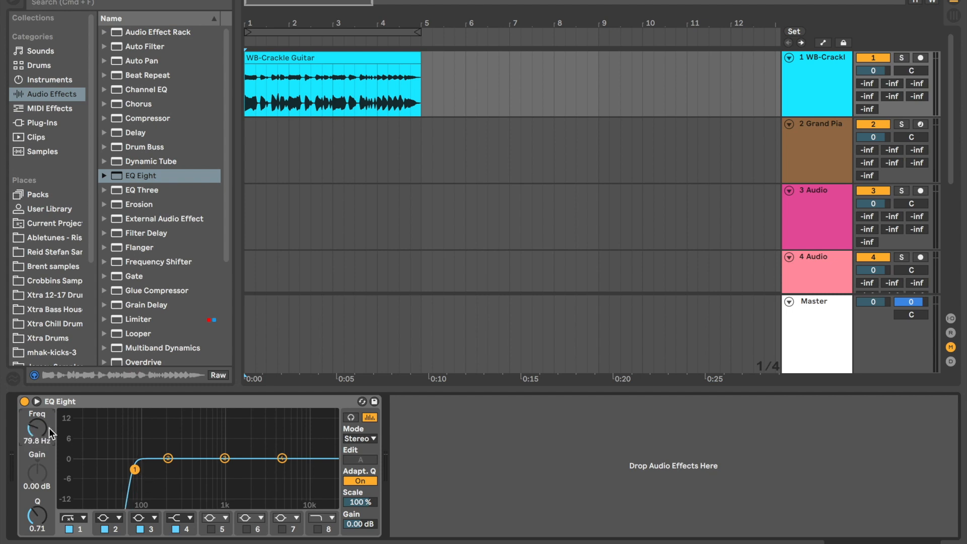
text(100)
key(Return)
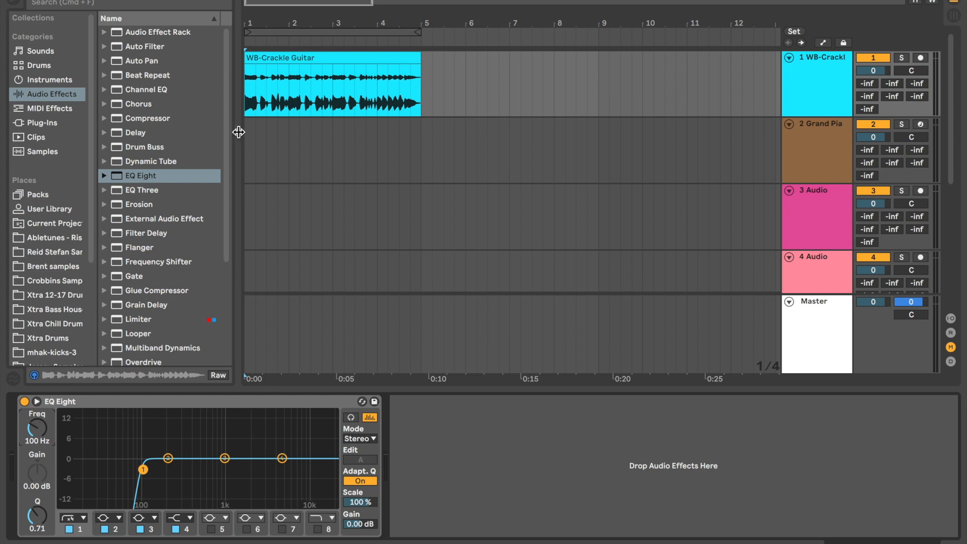
Check the collection options for EQ Eight in the browser and remove the red and blue collection tags from Limiter.
right_click(122, 177)
key(Escape)
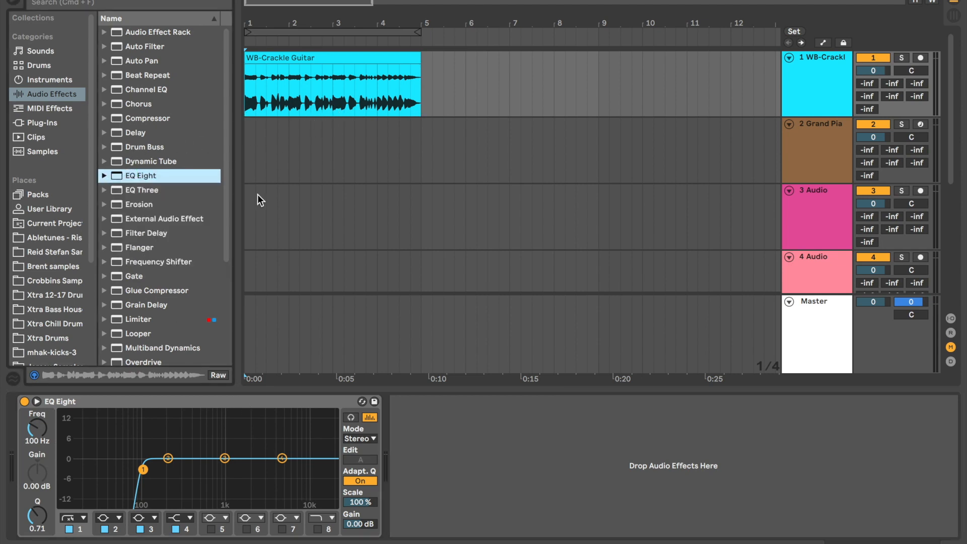
right_click(120, 317)
click(138, 324)
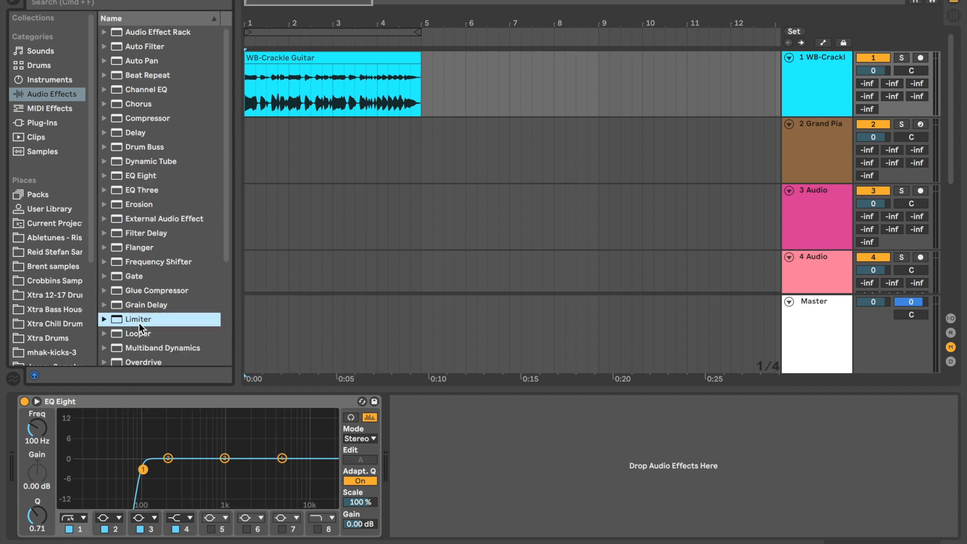
Display the track volume automation of the WB-Crackle Guitar track in the arrangement.
click(339, 179)
scroll(159, 235, down, 5)
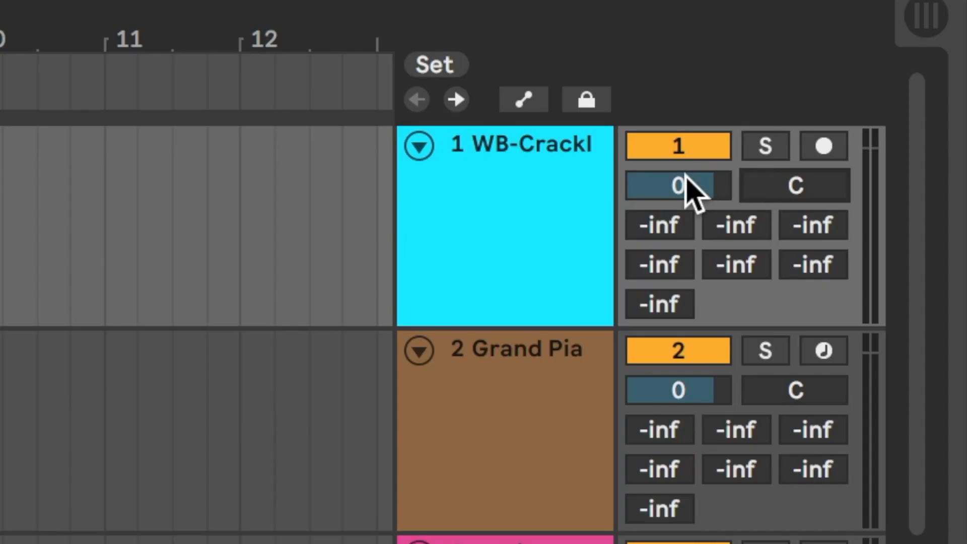
right_click(876, 69)
click(586, 208)
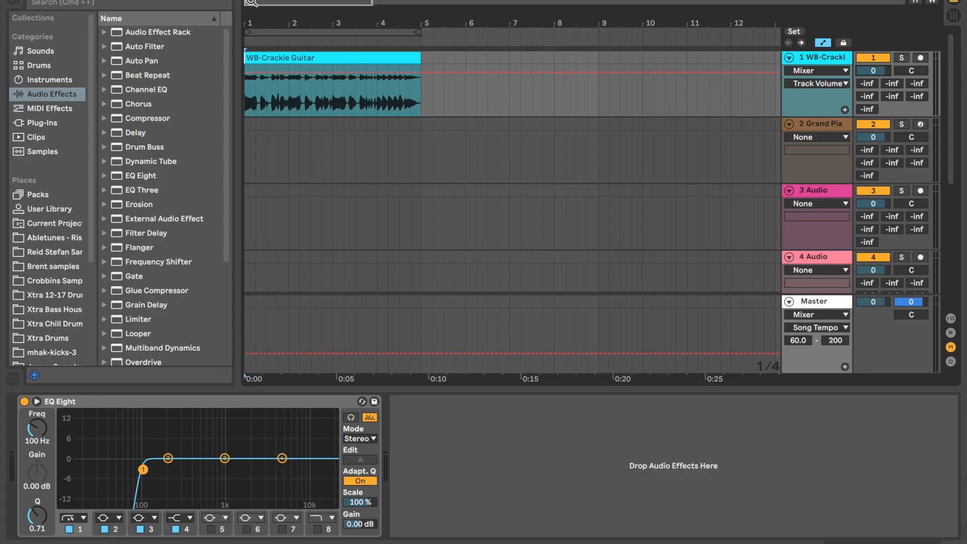
Draw a volume fade-out on the guitar track from 0.0 dB at bar 1 to -inf dB at the clip's end and play it back.
drag(270, 23, 308, 72)
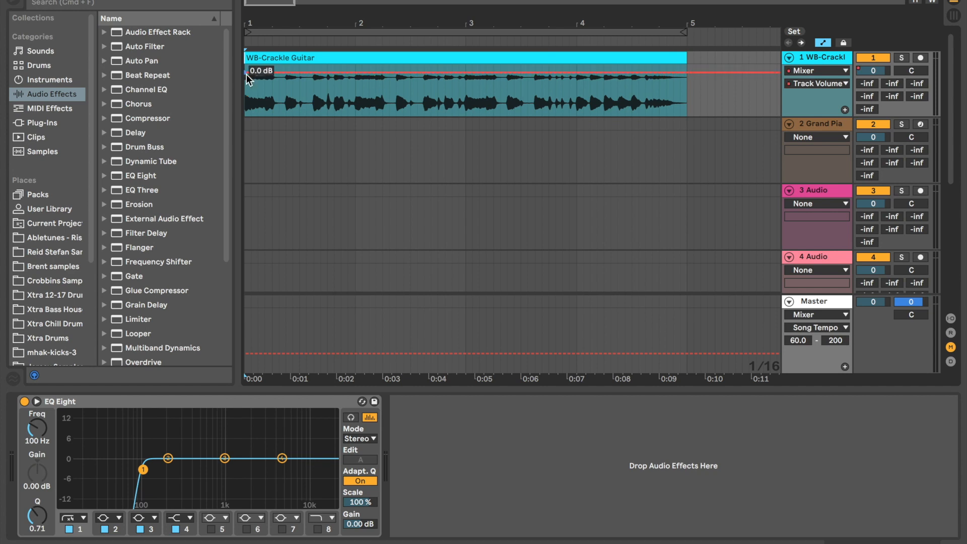
drag(686, 73, 688, 115)
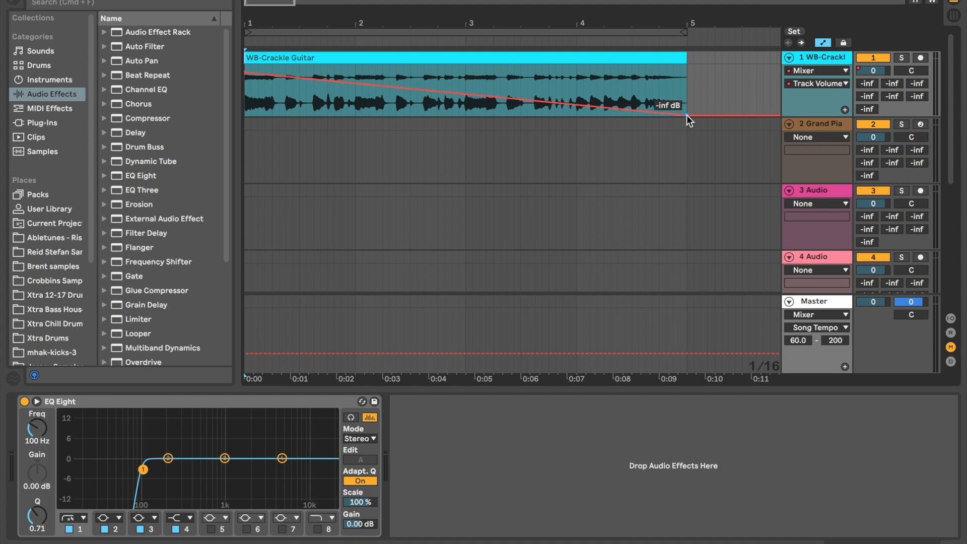
key(space)
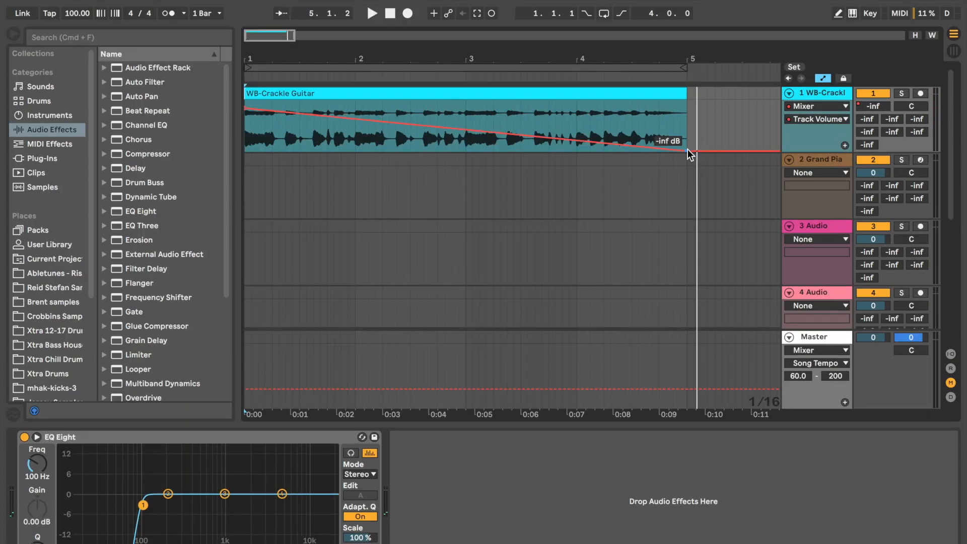
Replace the guitar track's fade-out with a volume fade-in from -inf dB at the clip's start to 6.0 dB at its end.
click(688, 115)
click(525, 127)
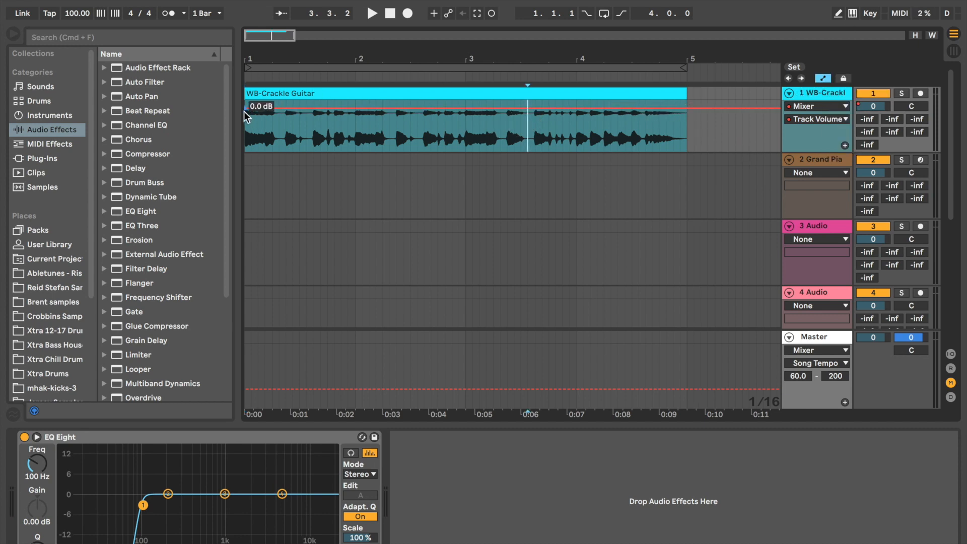
drag(245, 110, 245, 150)
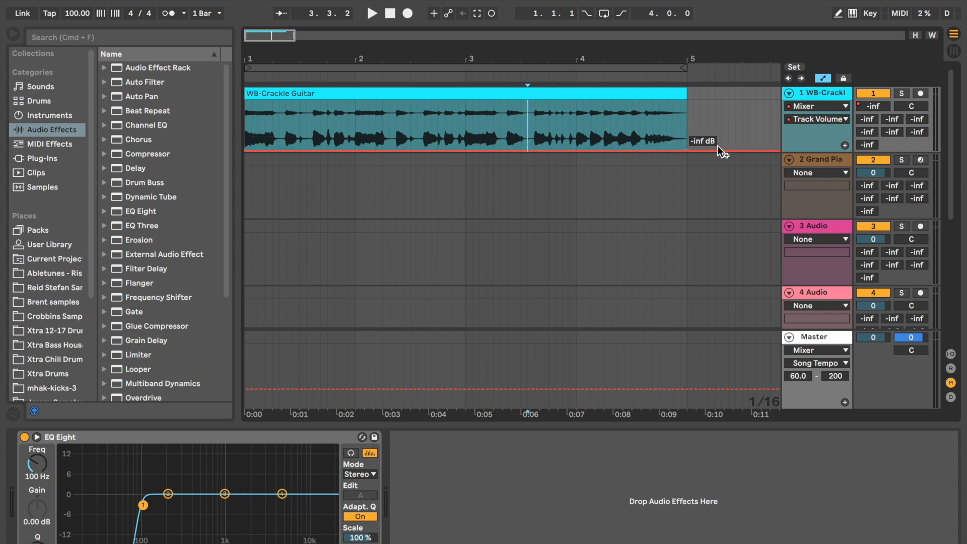
drag(688, 150, 689, 101)
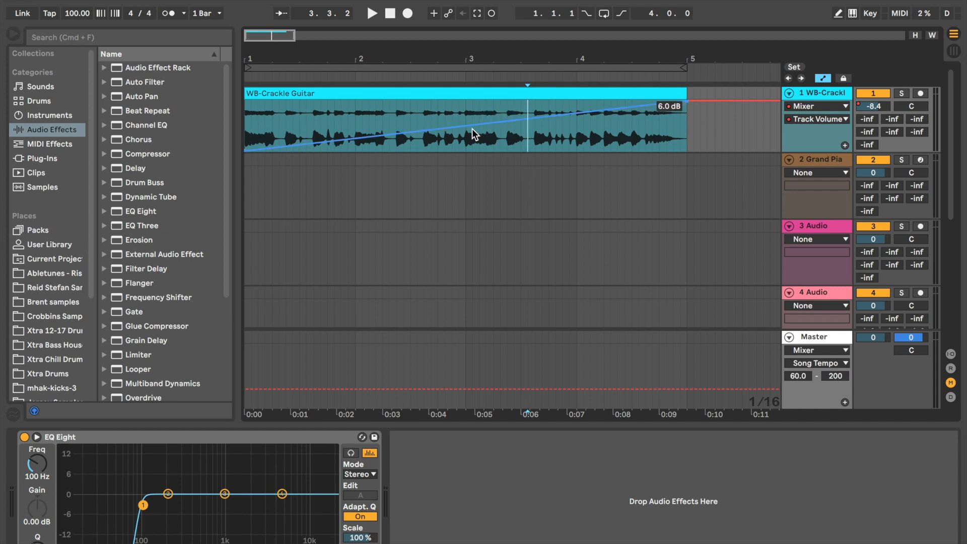
click(431, 131)
click(500, 122)
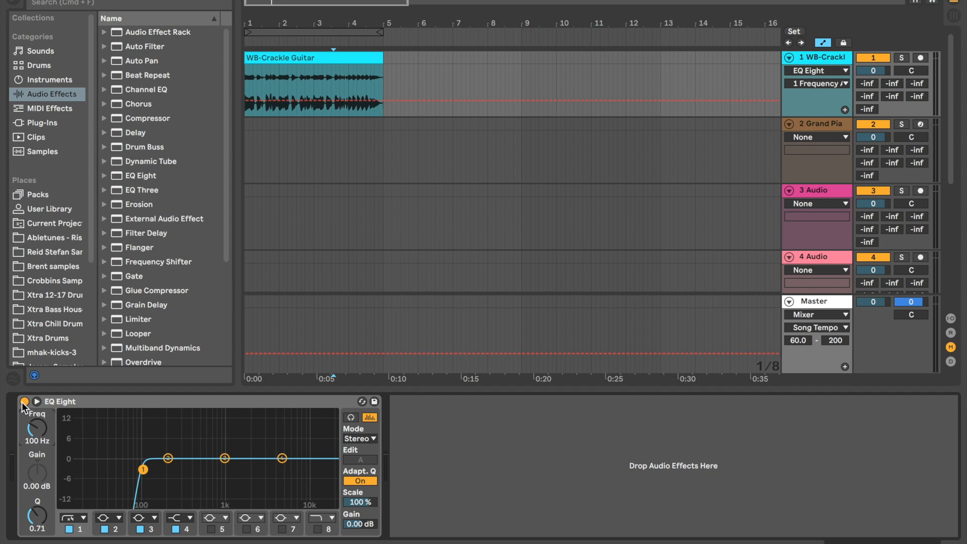
Display the Device On automation of the guitar track's EQ Eight, edit its envelope over part of the clip and play it back.
right_click(22, 402)
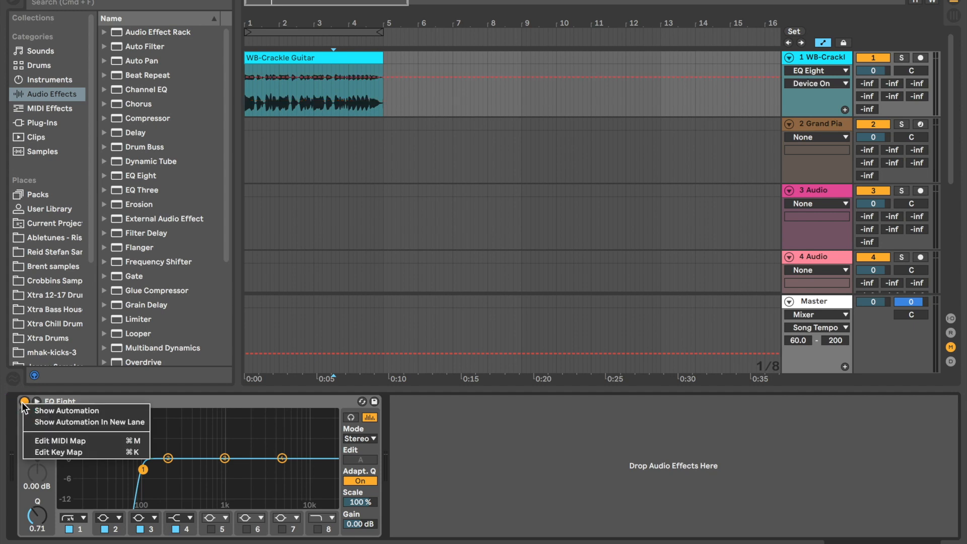
click(31, 408)
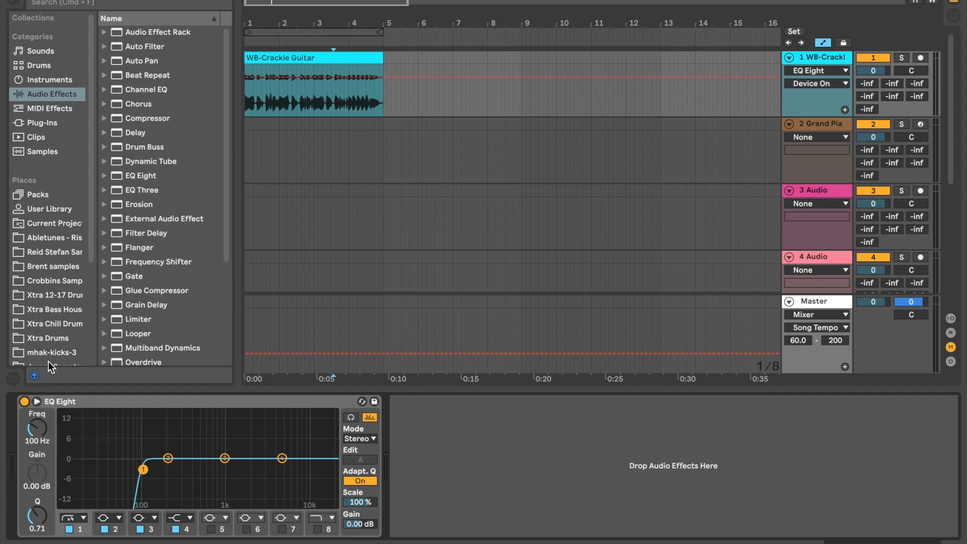
click(244, 77)
drag(280, 76, 313, 78)
click(313, 102)
key(space)
right_click(256, 89)
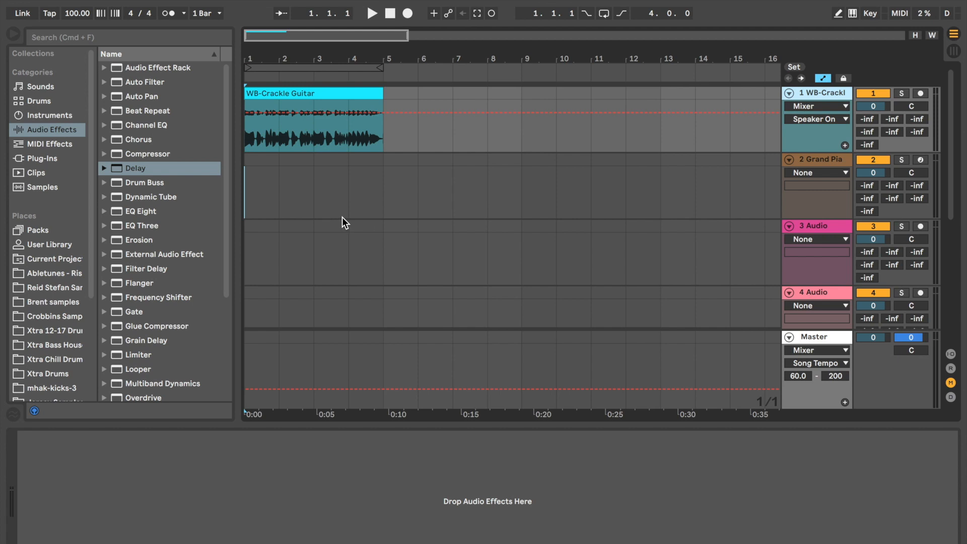
Select the Grand Piano track, open the Preferences and choose Soundflower (2ch) (2 In, 2 Out) as the audio input device.
click(247, 181)
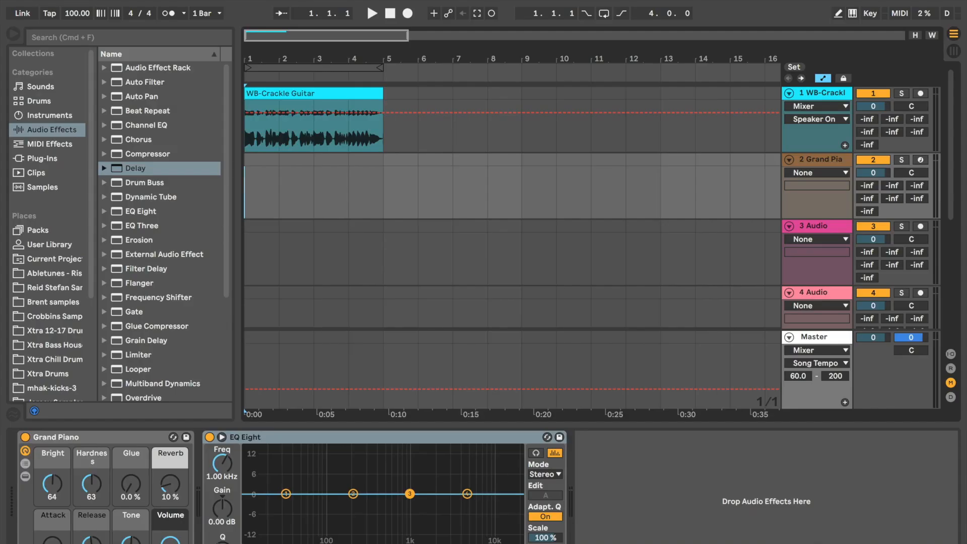
mouse_move(187, 6)
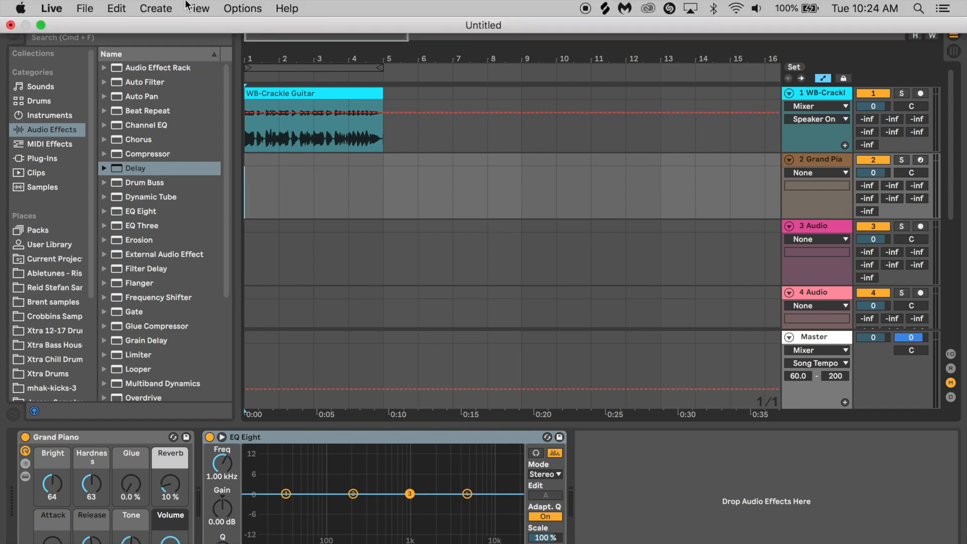
click(52, 8)
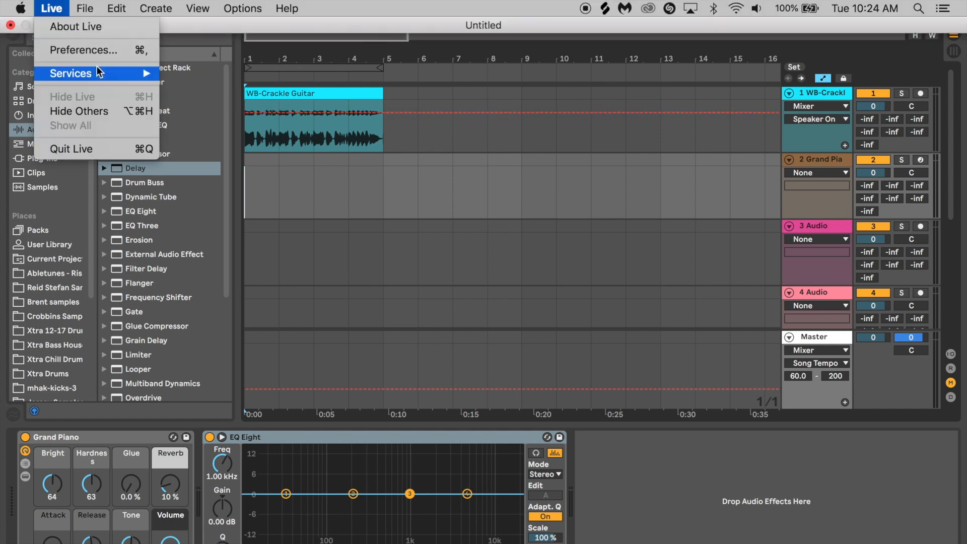
click(86, 50)
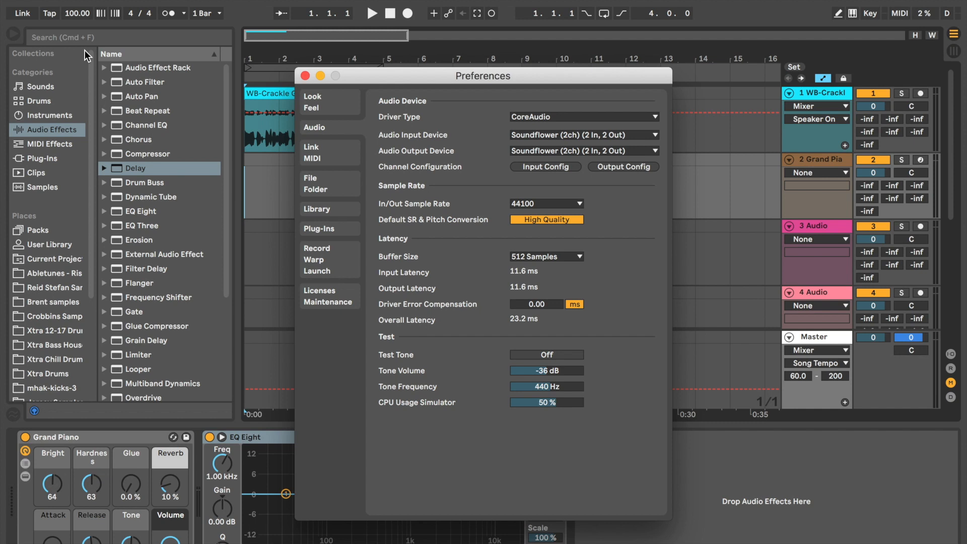
drag(436, 76, 436, 34)
click(616, 91)
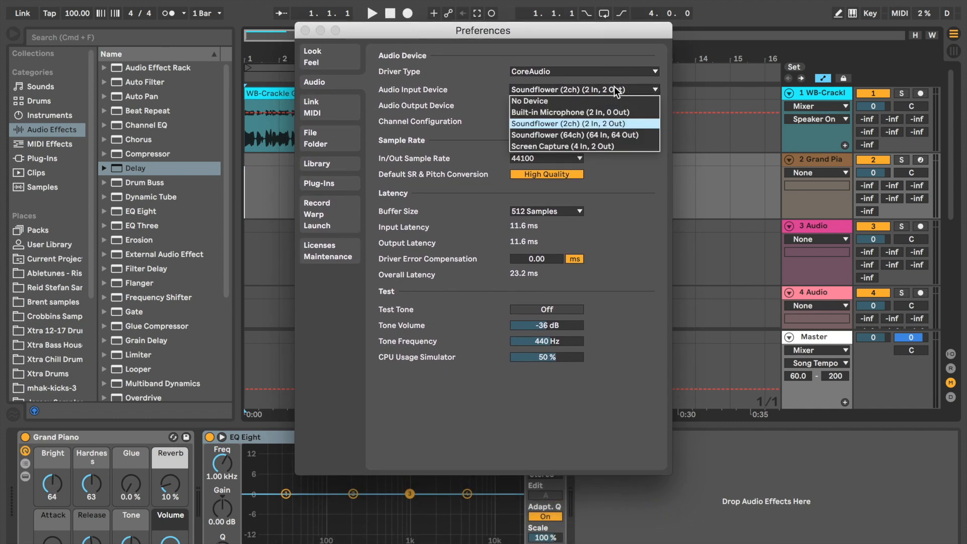
click(564, 123)
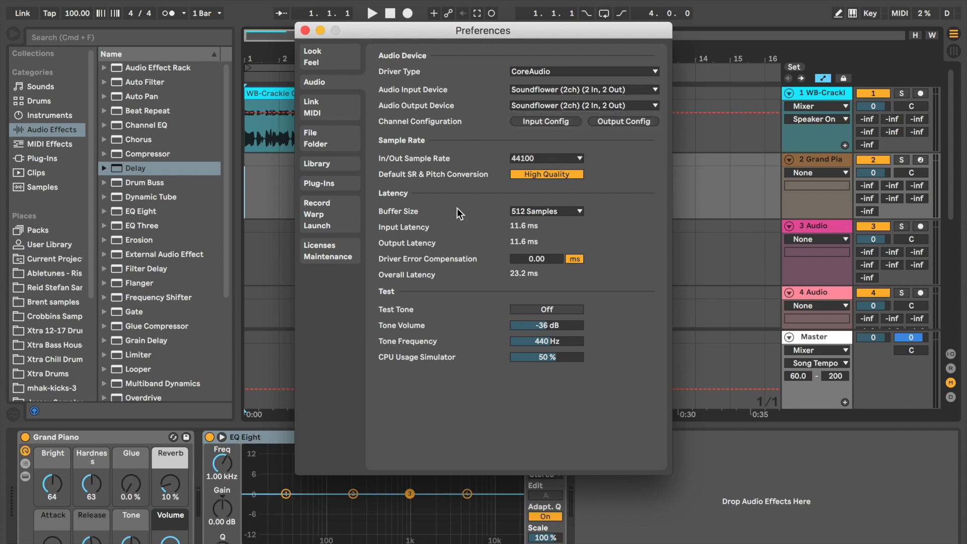
Try the Light and Mid Light themes in the Look/Feel preferences and set the theme back to Mid Dark.
click(334, 61)
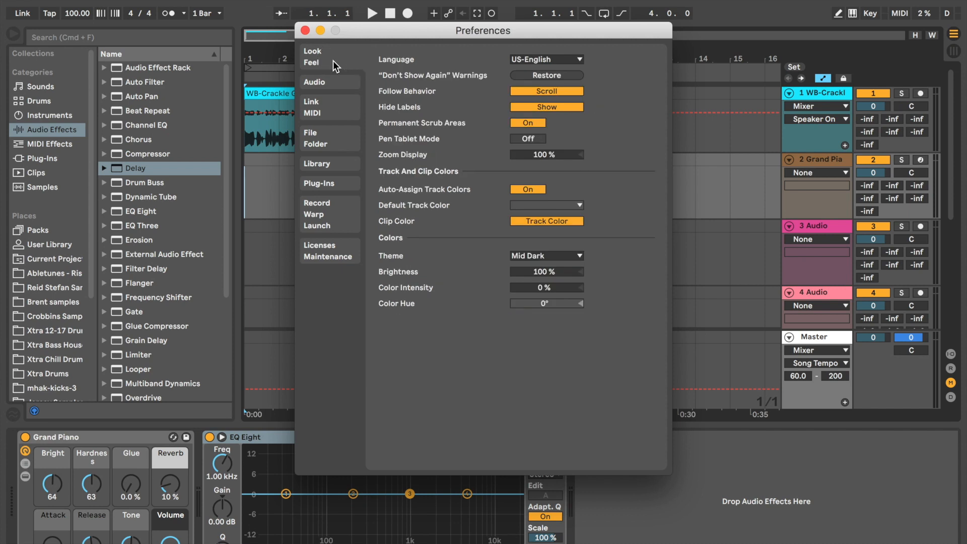
click(580, 257)
click(557, 270)
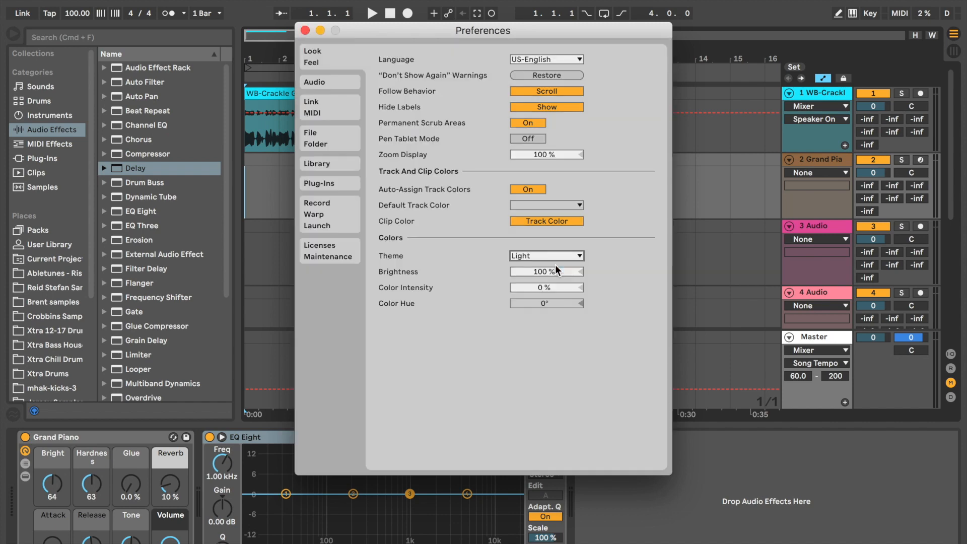
click(539, 253)
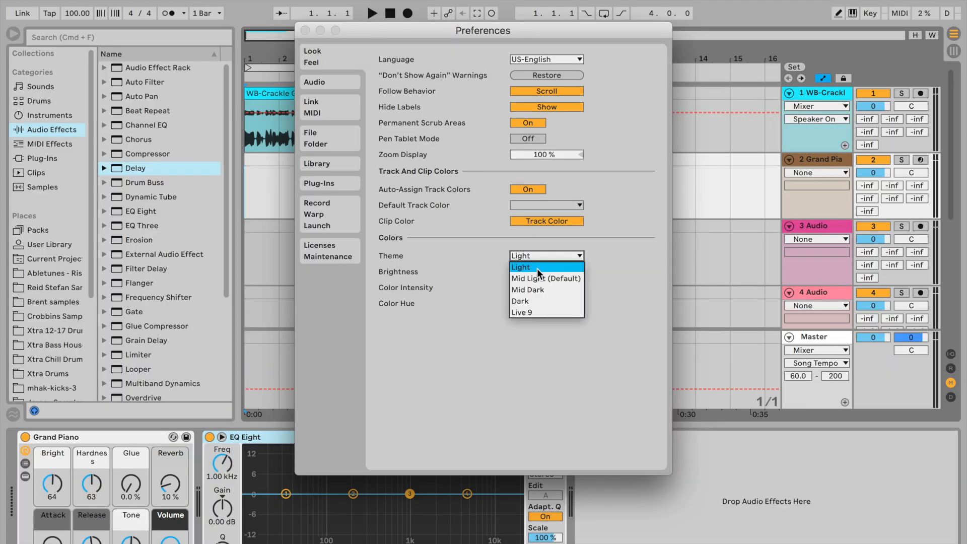
click(538, 269)
click(537, 256)
click(533, 277)
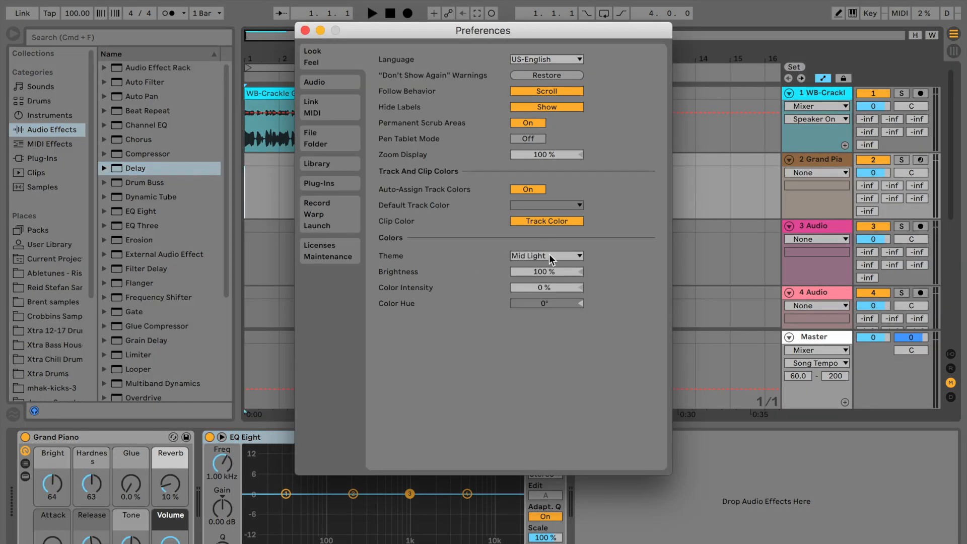
click(549, 256)
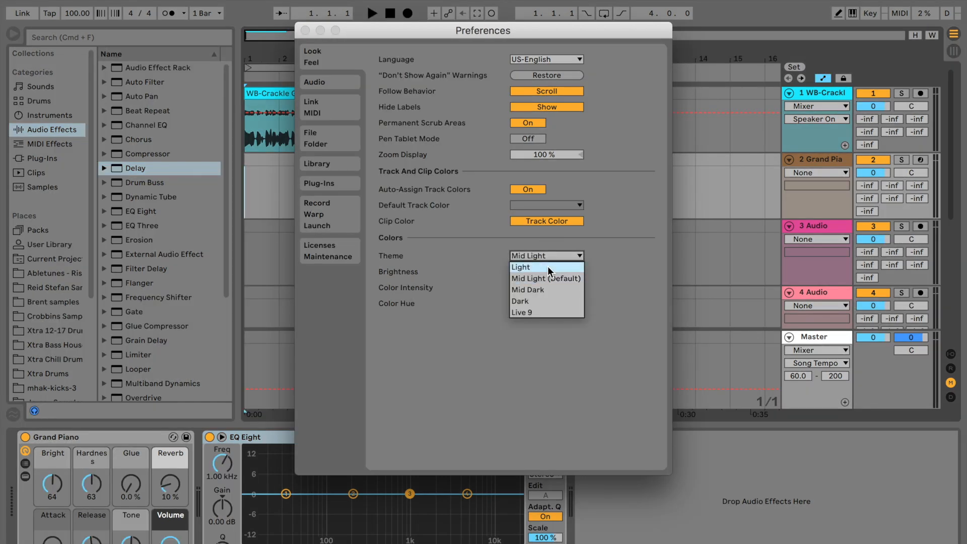
click(546, 291)
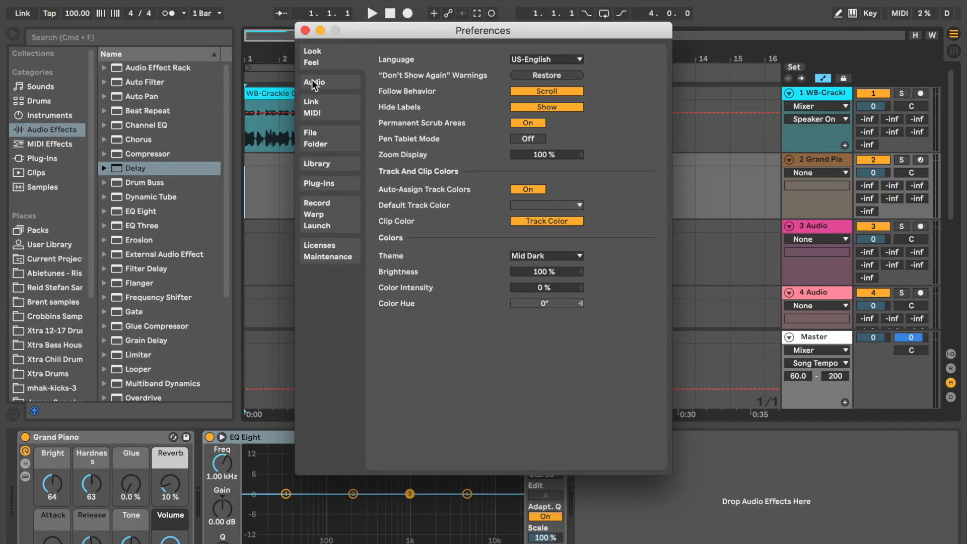
Review the Audio, Link/MIDI, File/Folder, Library and Plug-Ins pages of the Preferences.
click(313, 83)
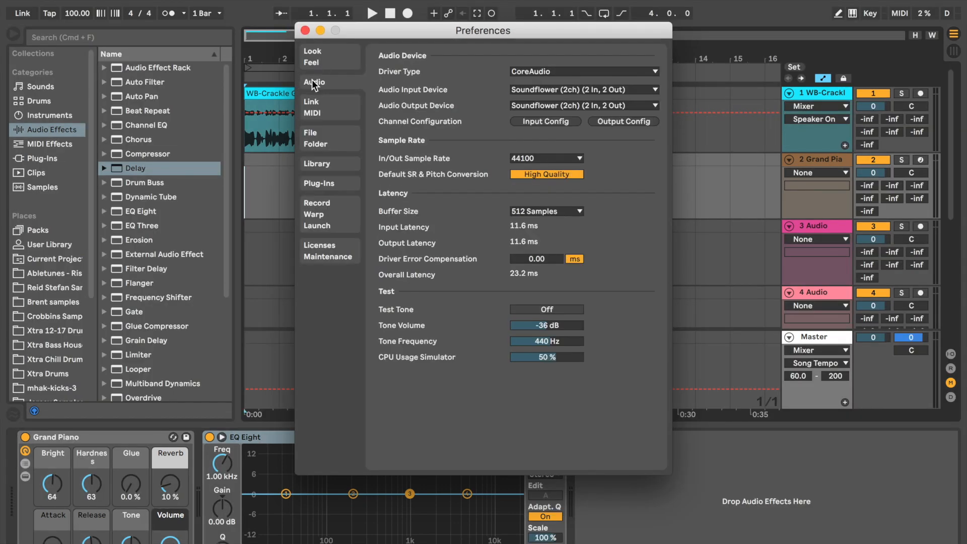
click(312, 116)
click(314, 142)
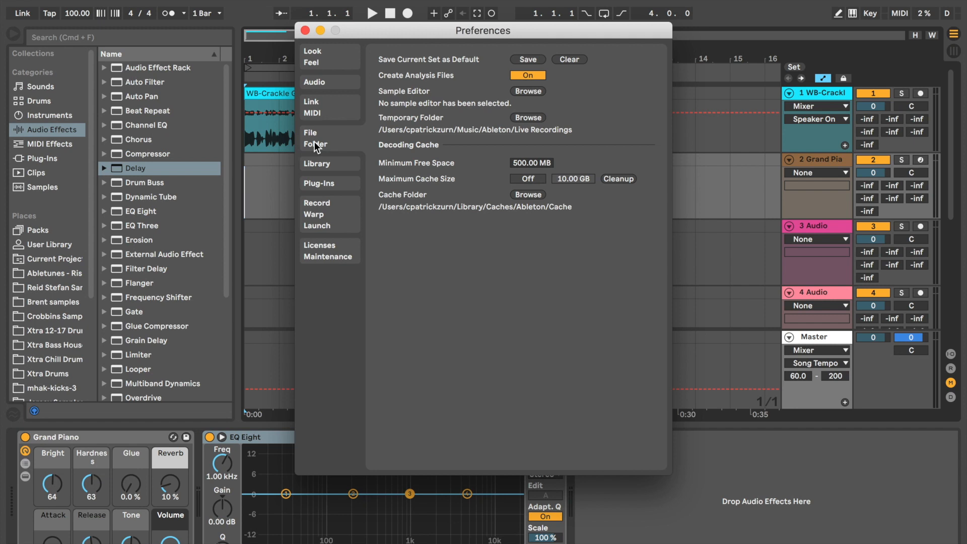
click(321, 164)
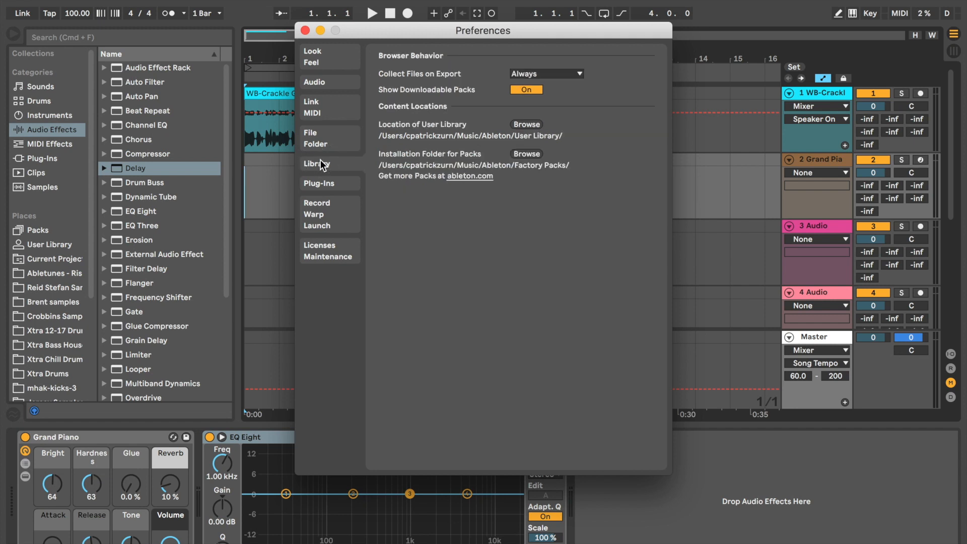
click(331, 184)
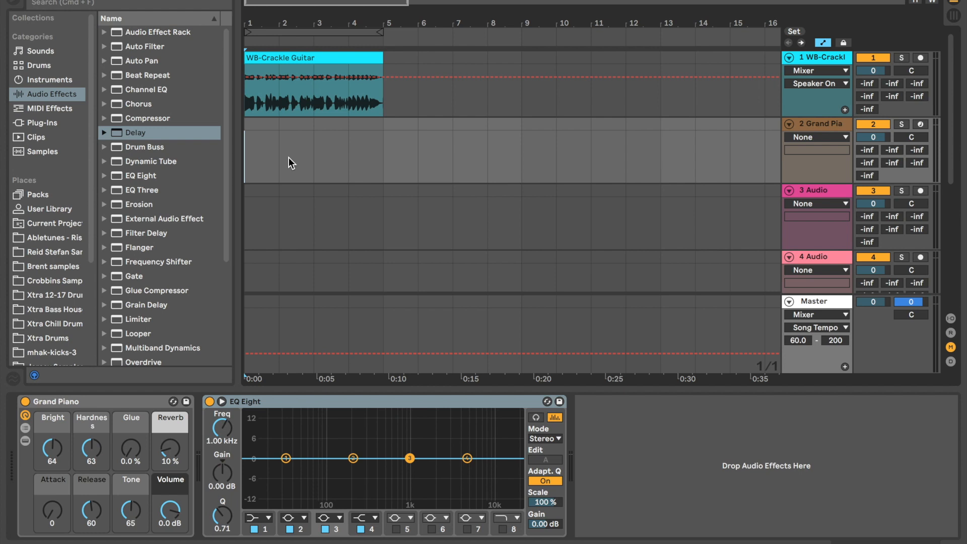
Look through the sample folders listed under Places in the browser.
scroll(58, 283, down, 1)
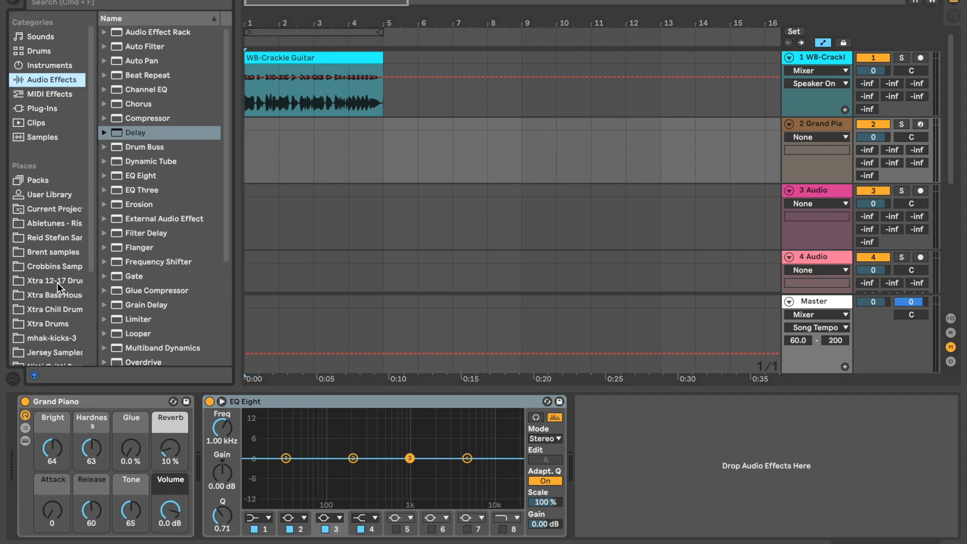
scroll(58, 283, down, 10)
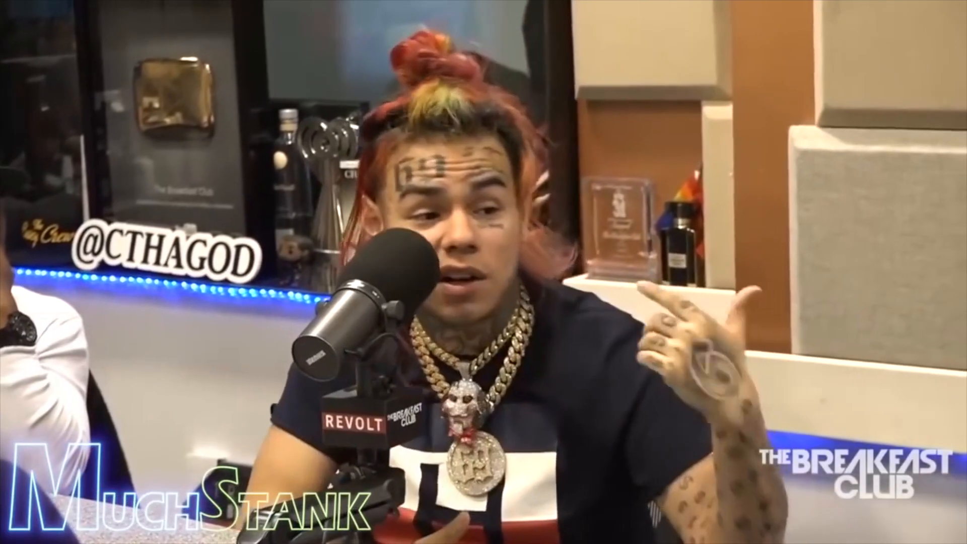